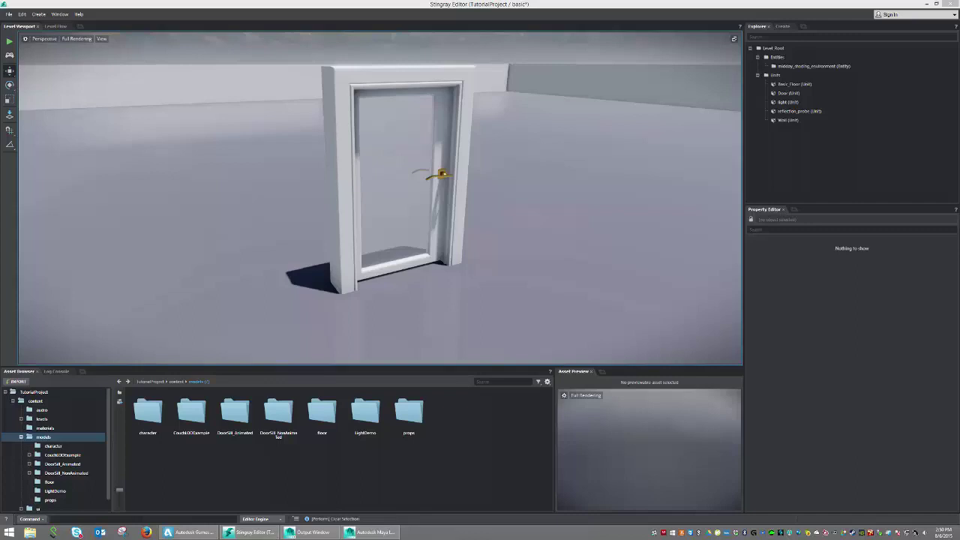
Rewind the timeline to the first frame and play the door opening animation.
left_click_drag(420, 315, 327, 319, "alt")
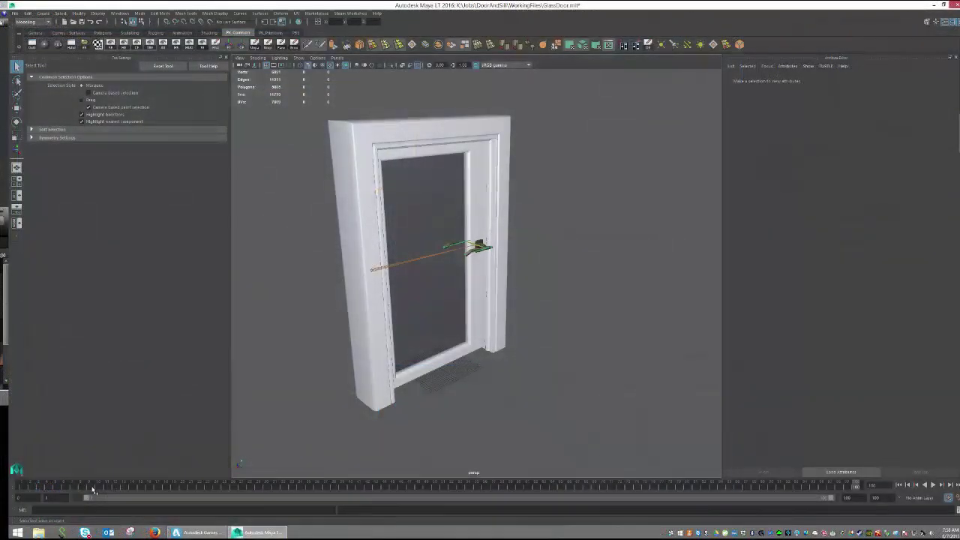
left_click(23, 486)
key("alt+v")
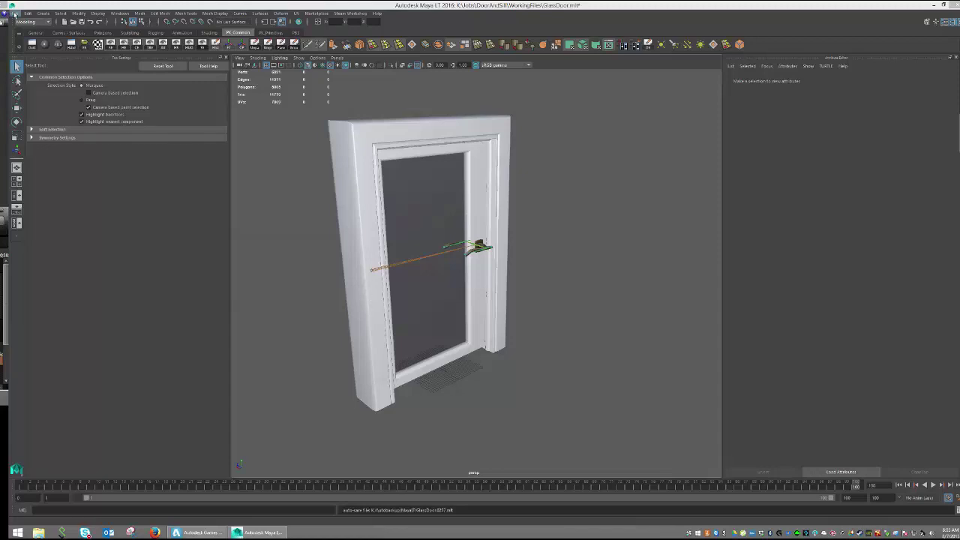
Export the whole scene with Export All to doorglass.fbx, overwriting the existing file.
left_click(15, 15)
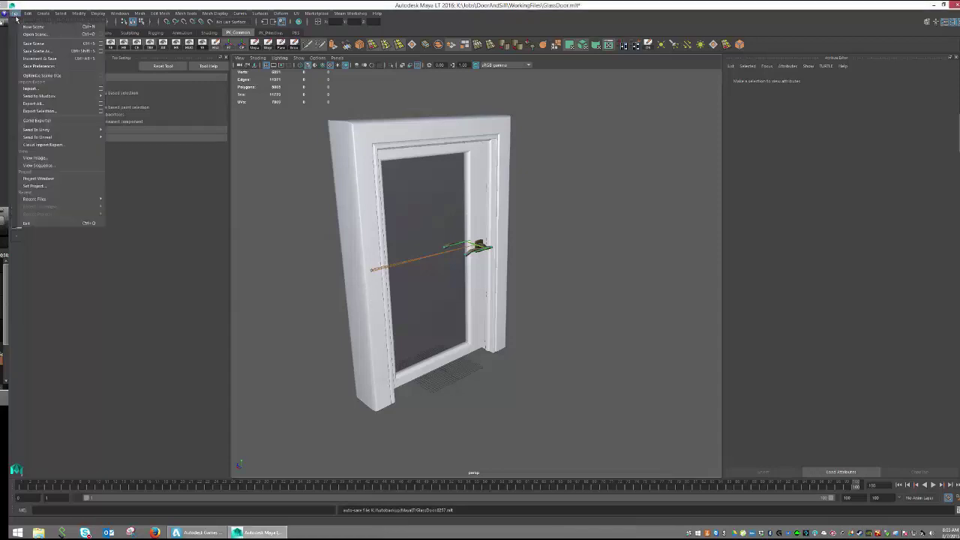
left_click(30, 104)
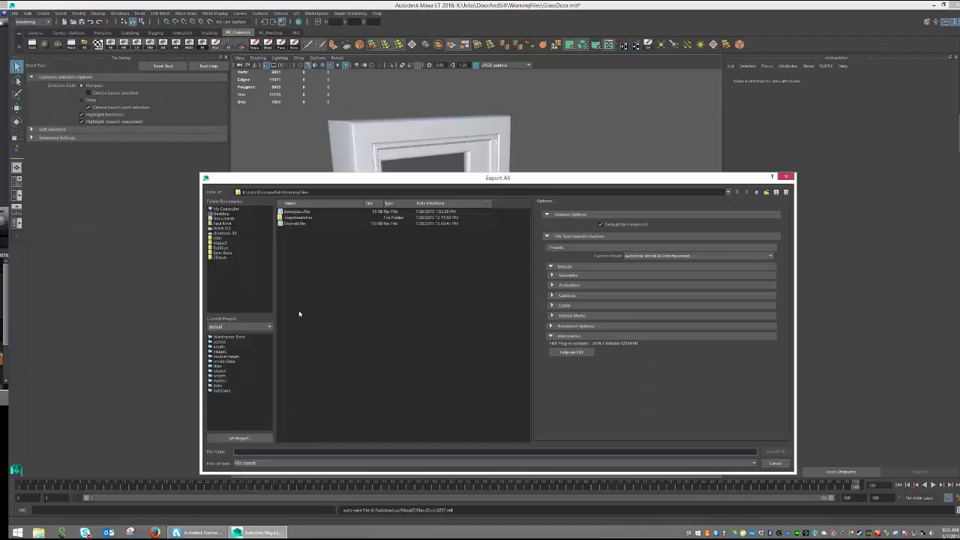
left_click(296, 212)
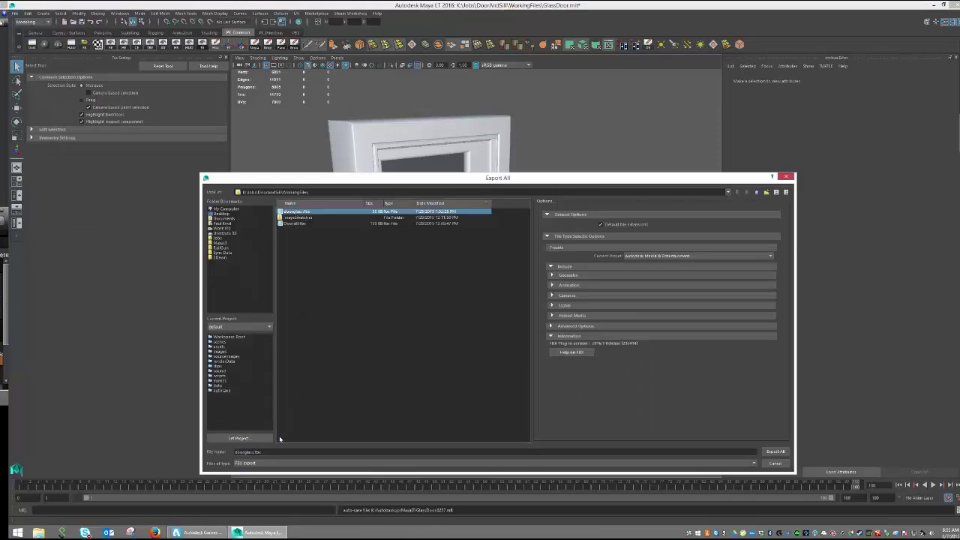
left_click(774, 451)
left_click(482, 338)
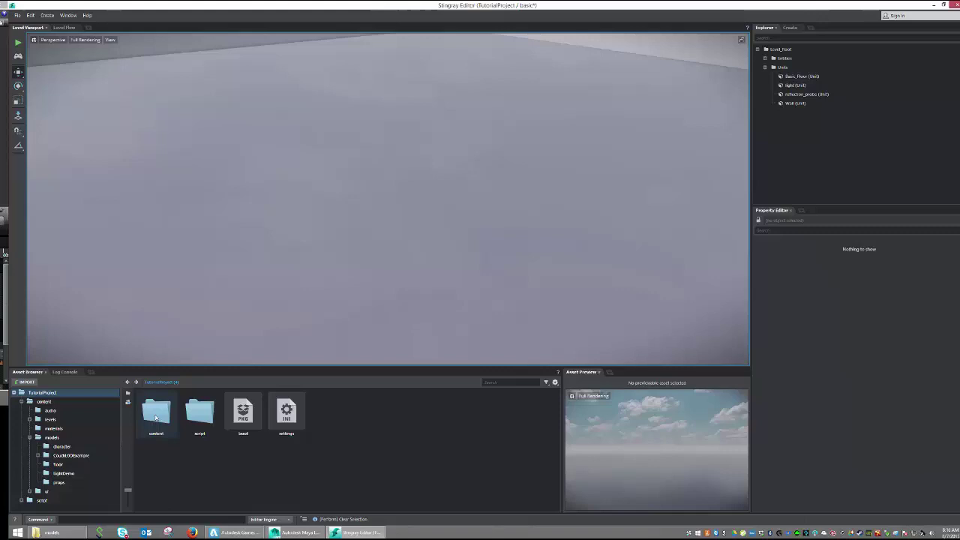
Create a Door folder under content/models and open it.
double_click(159, 411)
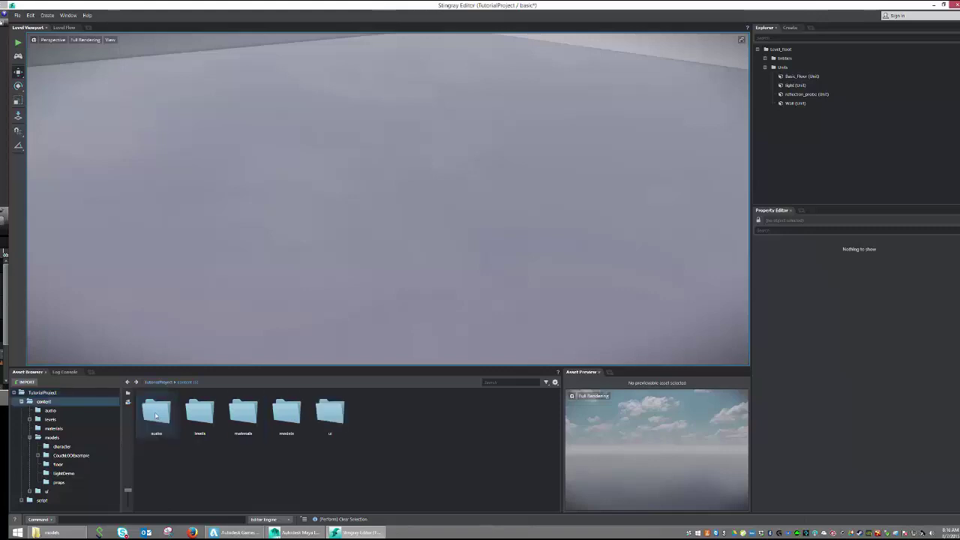
double_click(288, 411)
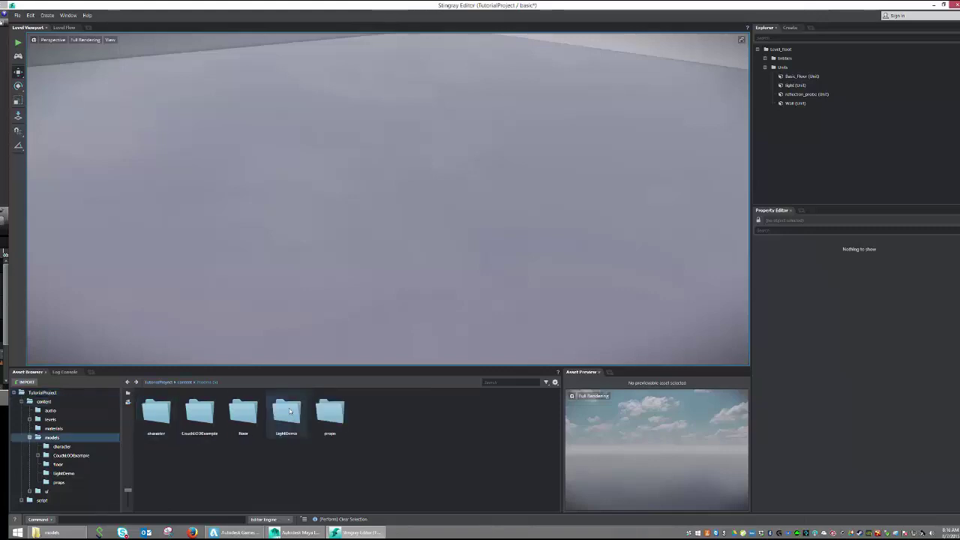
right_click(365, 414)
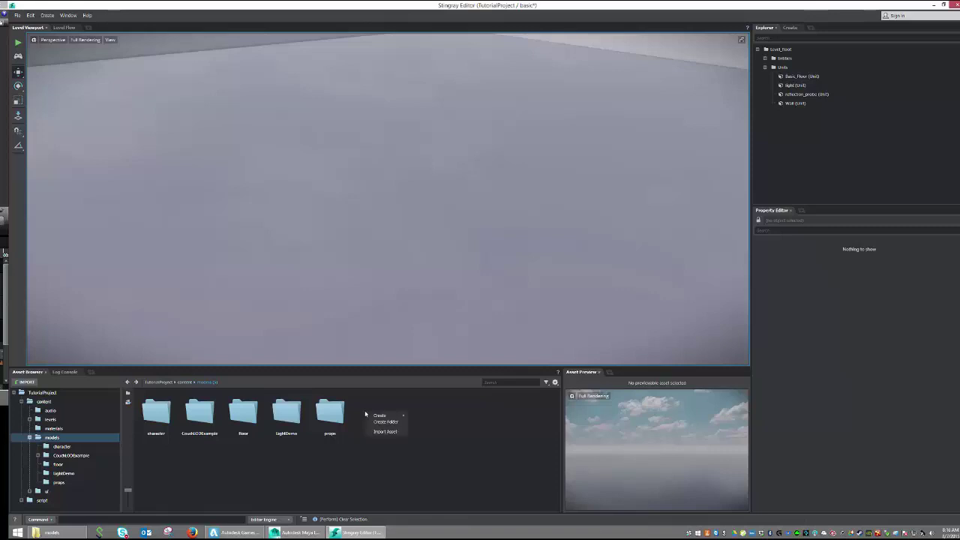
left_click(385, 422)
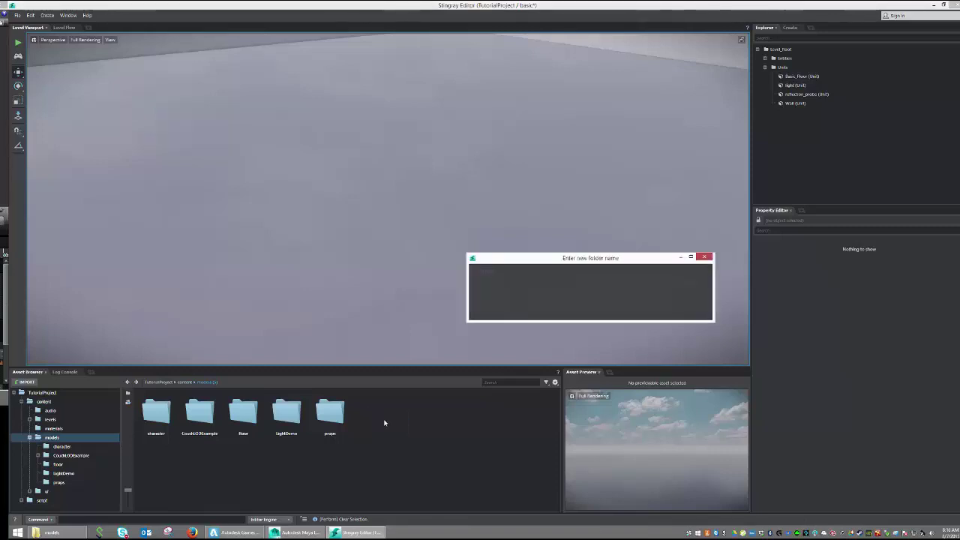
type("Door")
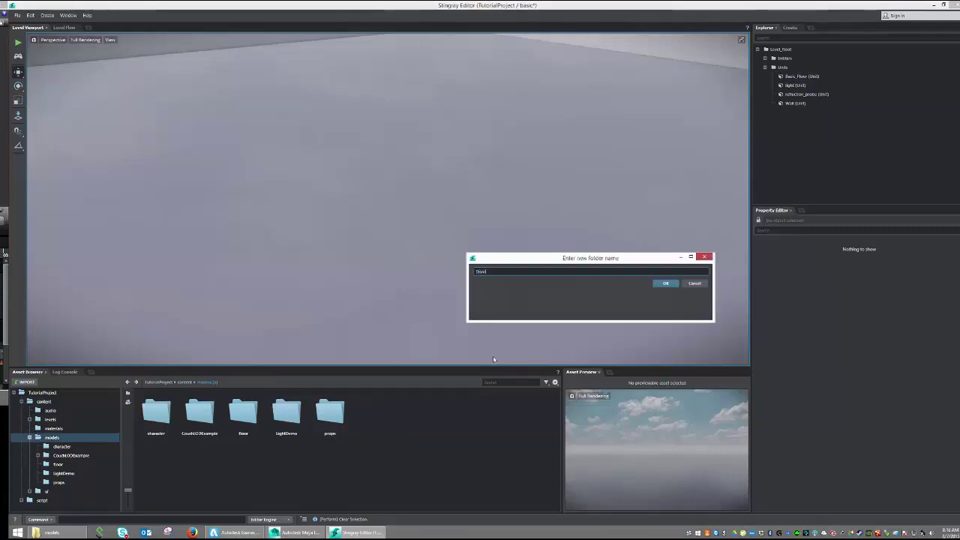
key("Return")
left_click(243, 411)
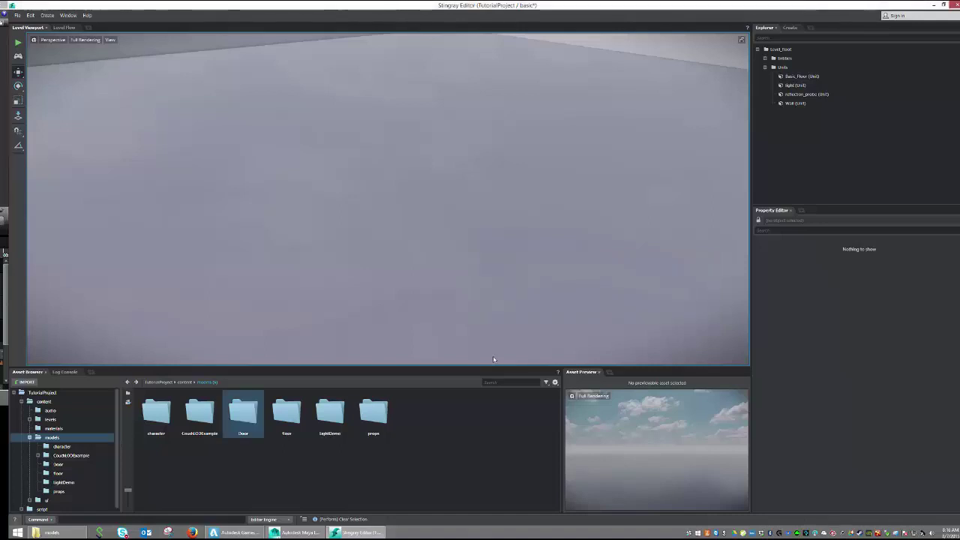
double_click(245, 415)
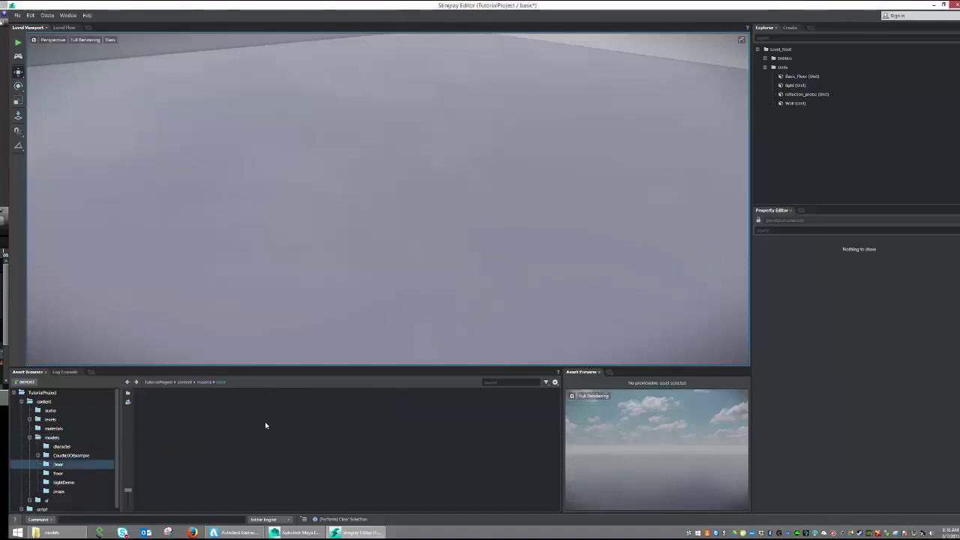
Create a Door_SingleClip subfolder inside Door and open it.
right_click(171, 417)
left_click(193, 425)
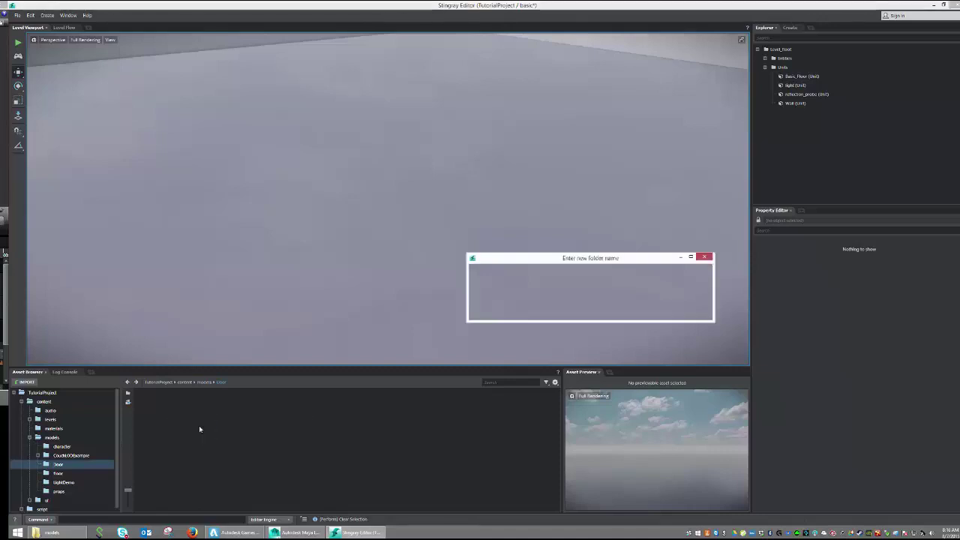
type("Text")
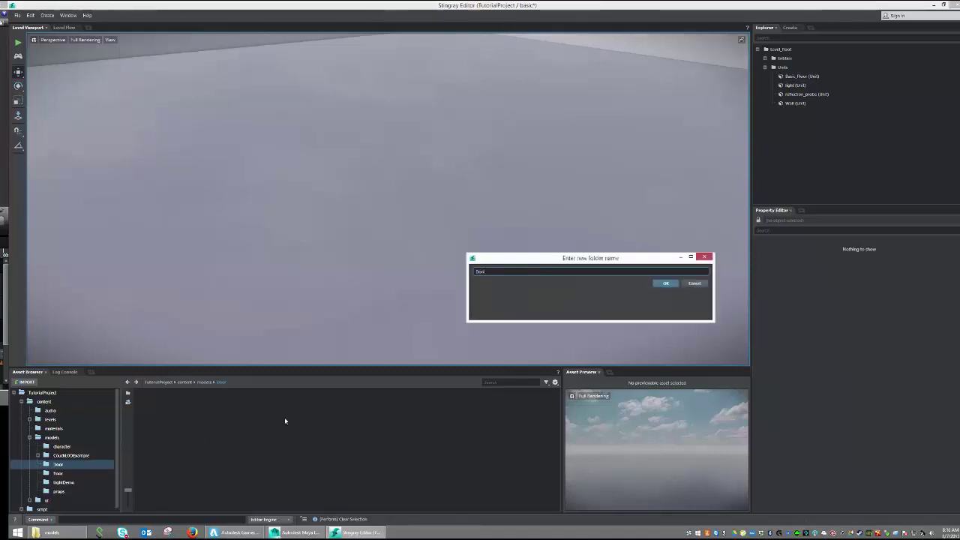
type("_Single_Clo")
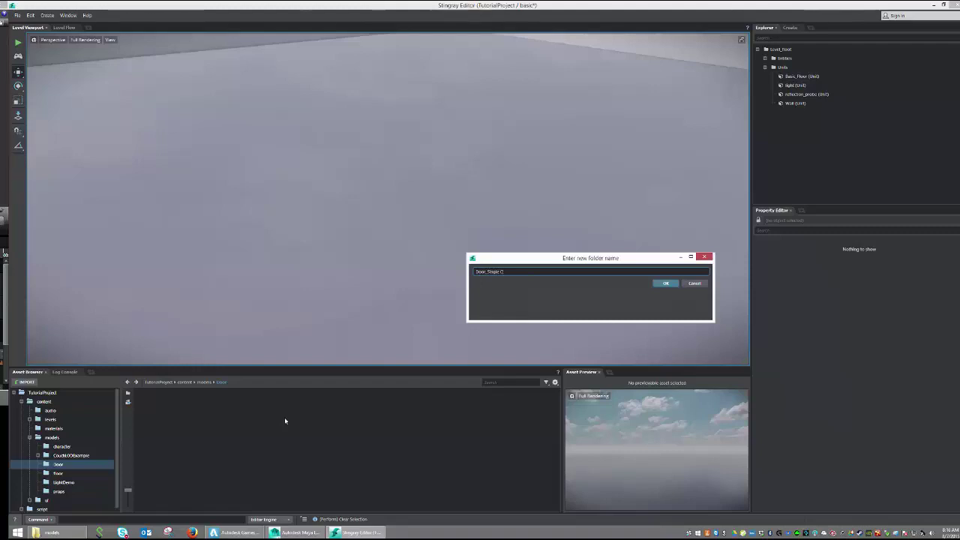
type("p")
left_click(665, 283)
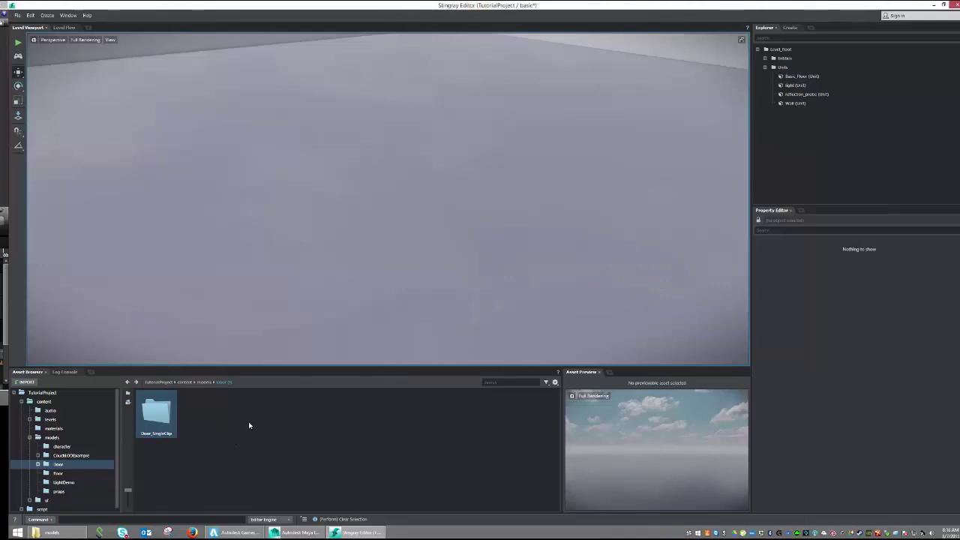
double_click(157, 411)
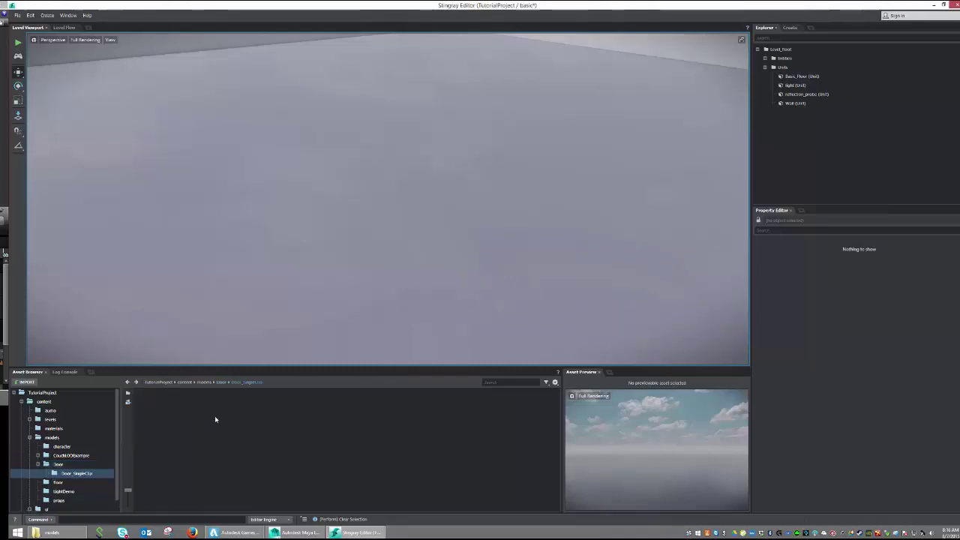
Import GameReady's Door.fbx into Door_SingleClip with the Animation option enabled.
left_click(27, 382)
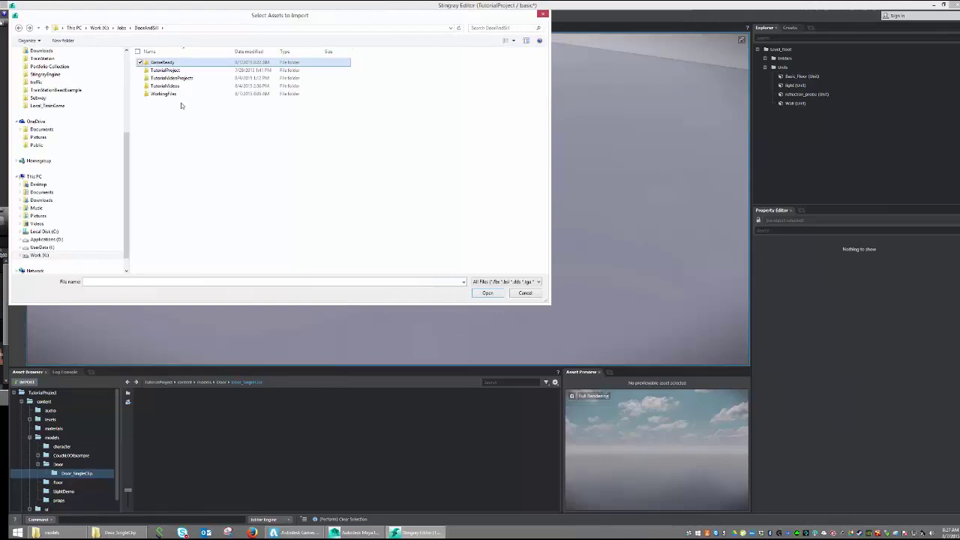
double_click(162, 63)
double_click(162, 63)
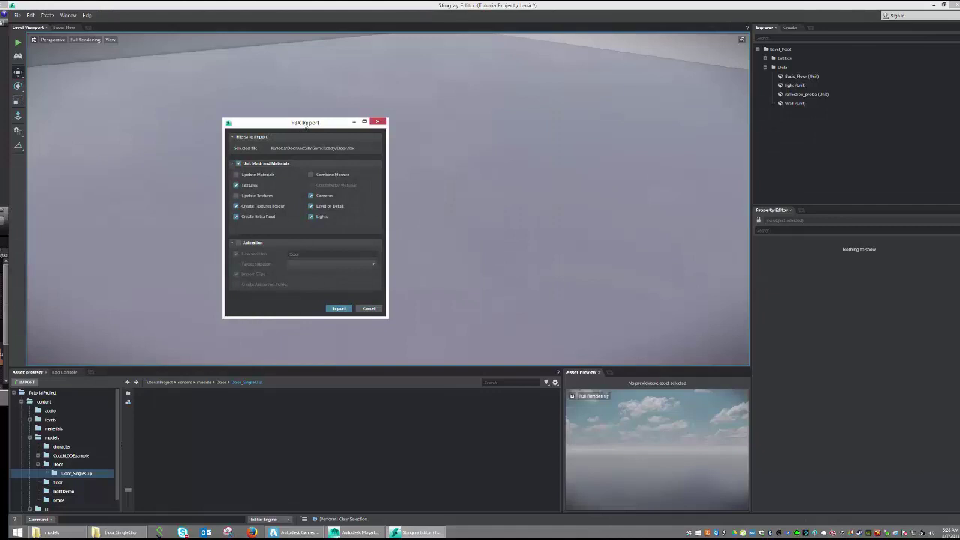
left_click_drag(305, 130, 384, 97)
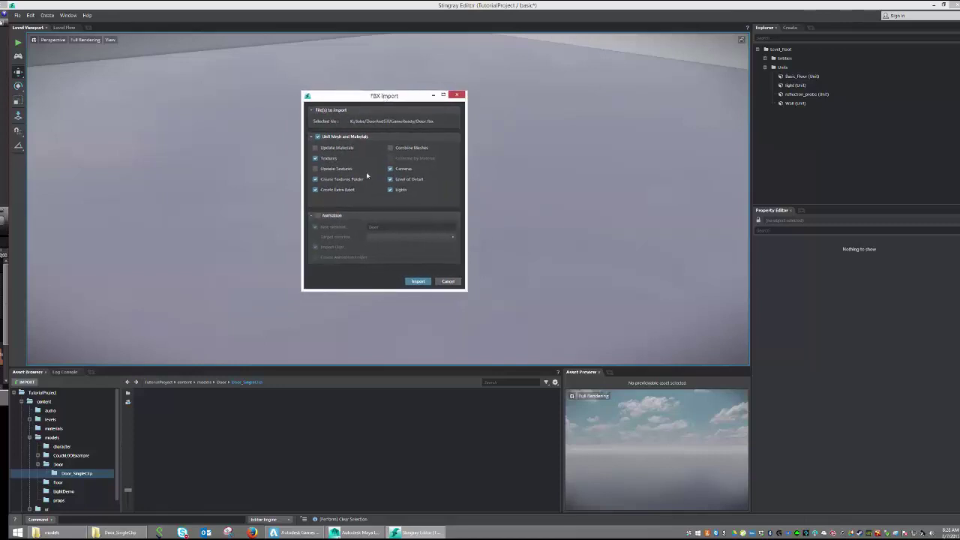
left_click(317, 216)
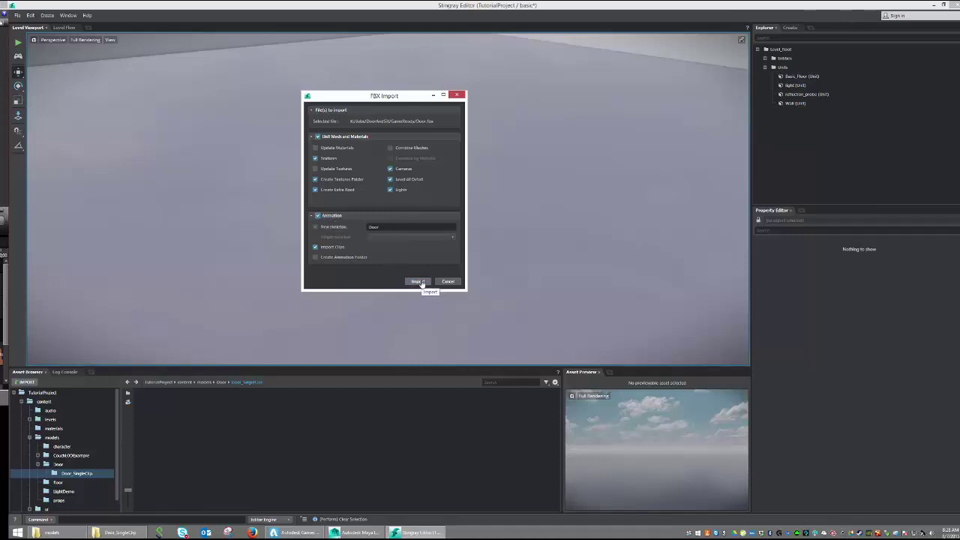
left_click(418, 282)
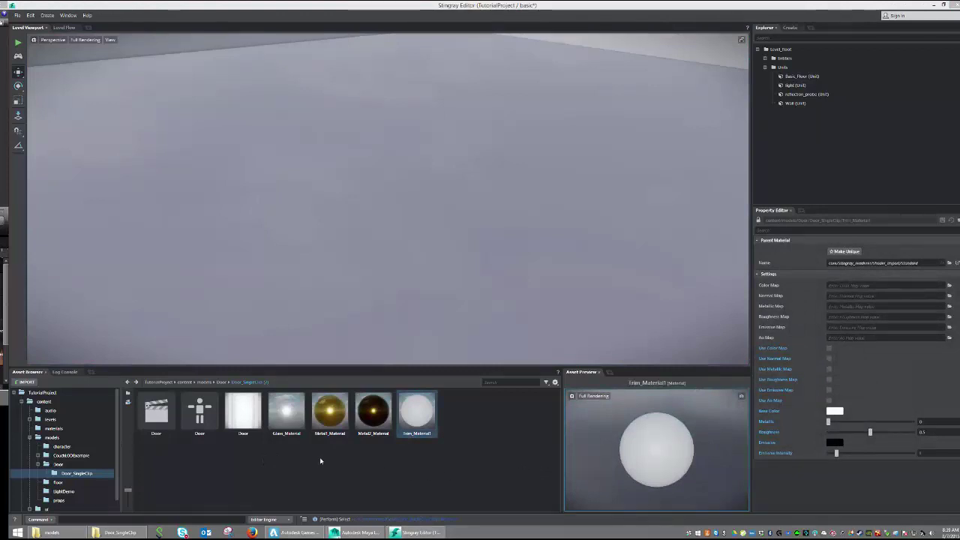
Preview the Door unit, its skeleton playing Door_SingleClip, and the Door clip, orbiting the preview.
left_click(247, 420)
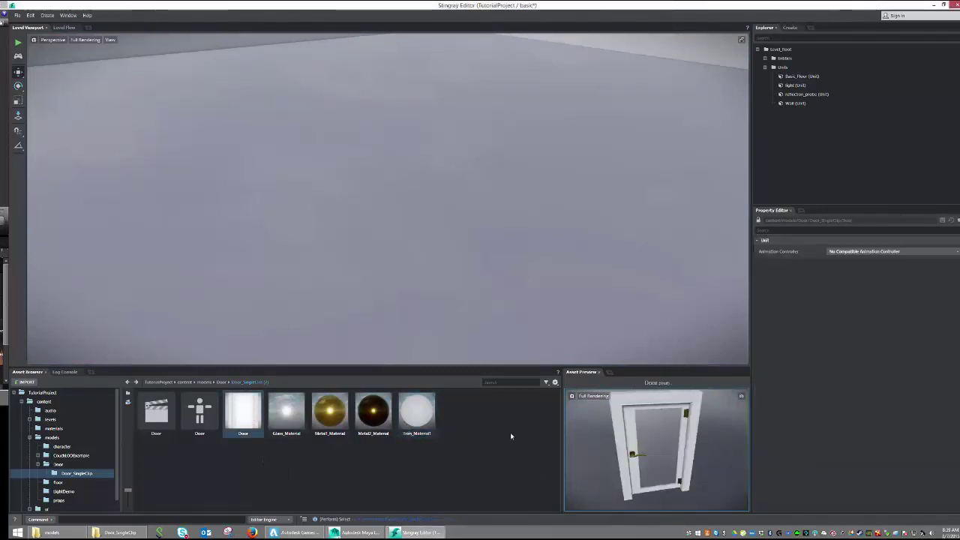
mouse_move(636, 459)
left_mouse_down()
mouse_move(654, 452)
mouse_move(640, 454)
left_mouse_up()
left_click(200, 414)
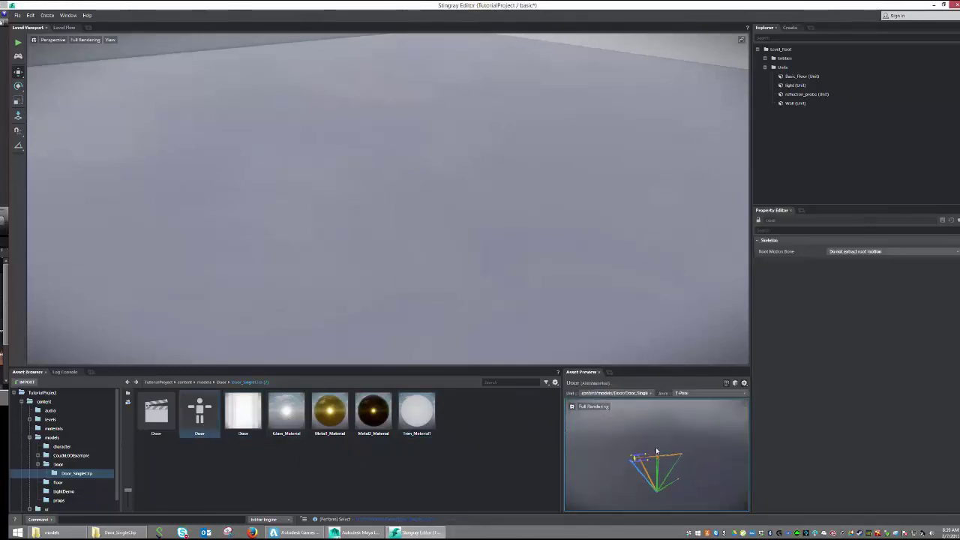
left_click(691, 393)
left_click(696, 413)
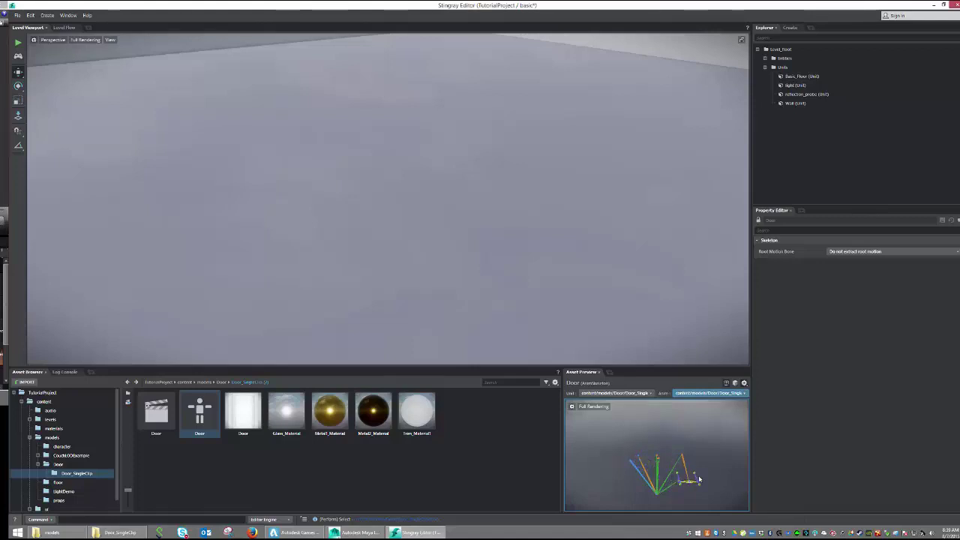
left_click(154, 418)
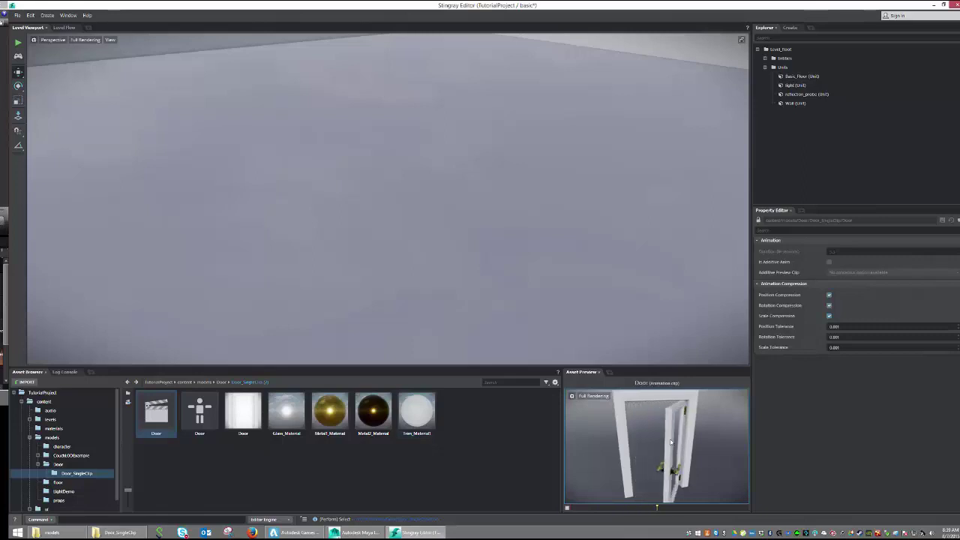
mouse_move(657, 468)
left_mouse_down()
mouse_move(712, 468)
mouse_move(640, 462)
left_mouse_up()
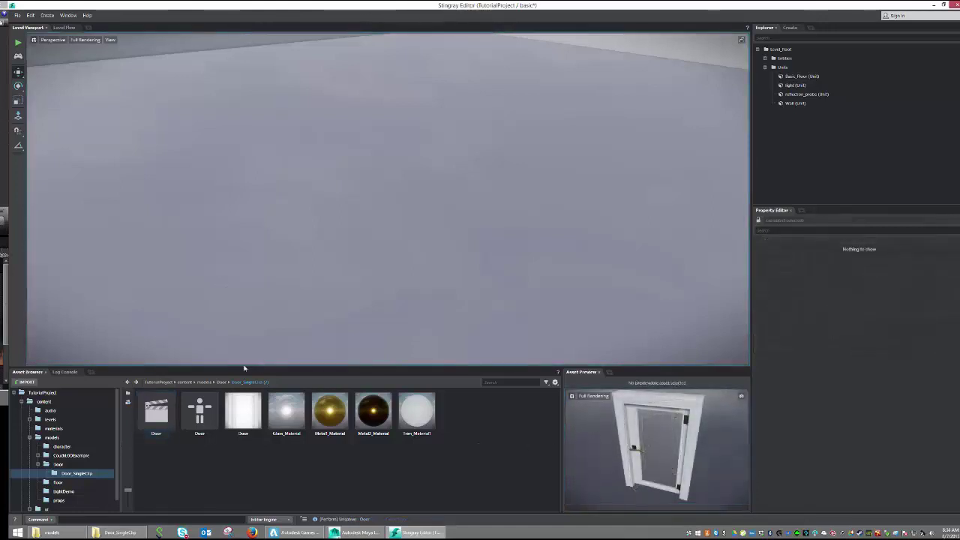
Drag two Door units into the level side by side, then pick the Move tool.
left_click_drag(244, 411, 365, 233)
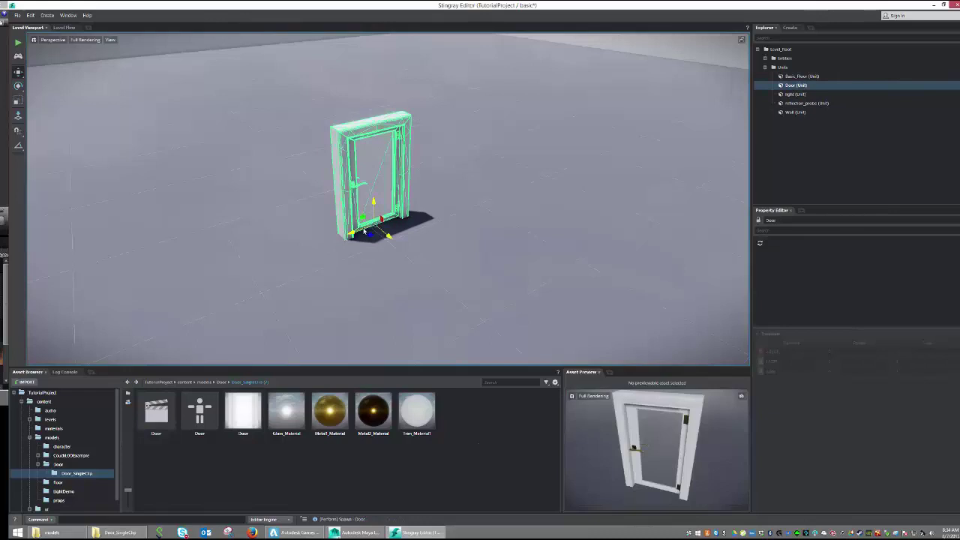
left_click(18, 116)
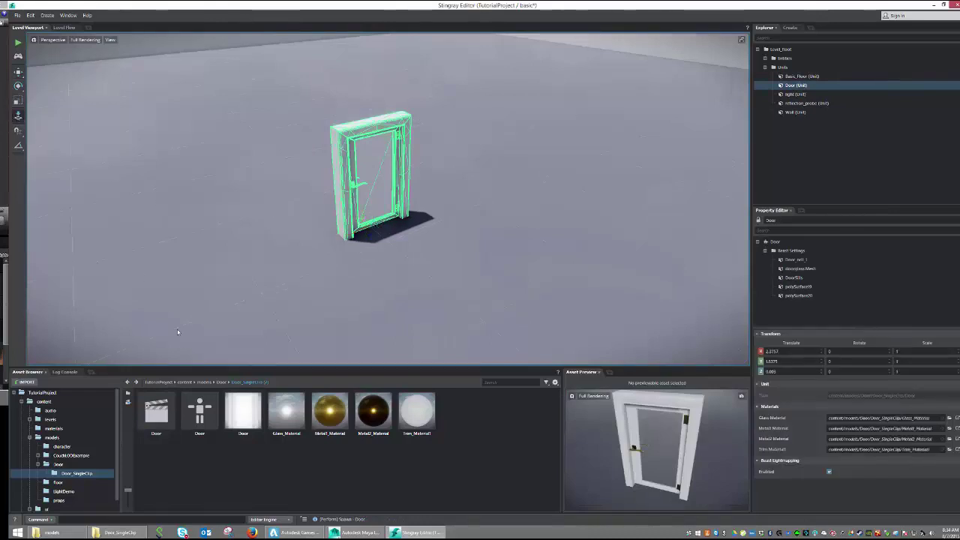
left_click_drag(243, 411, 264, 273)
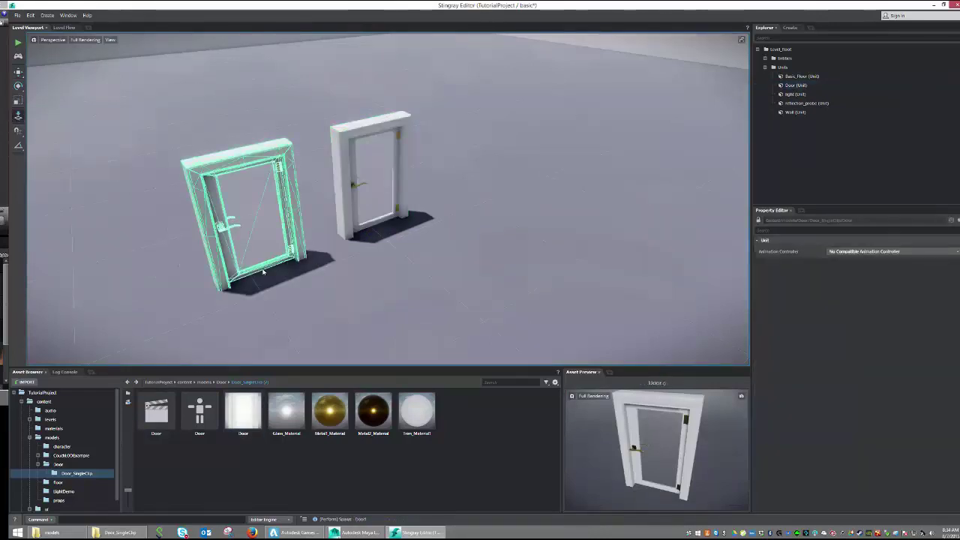
left_click(18, 72)
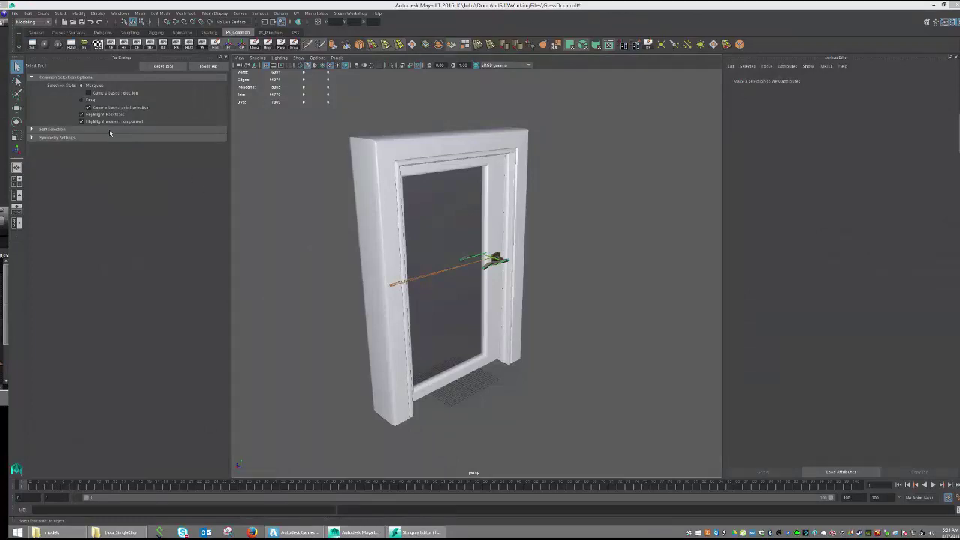
Open Maya LT's File menu, dismiss it, then reopen it to reach Game Exporter.
left_click(14, 13)
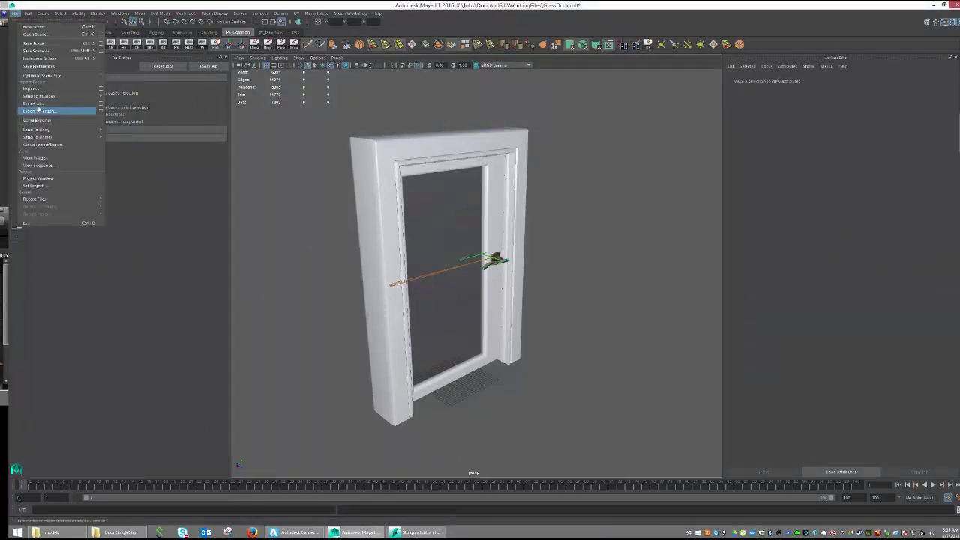
left_click(277, 139)
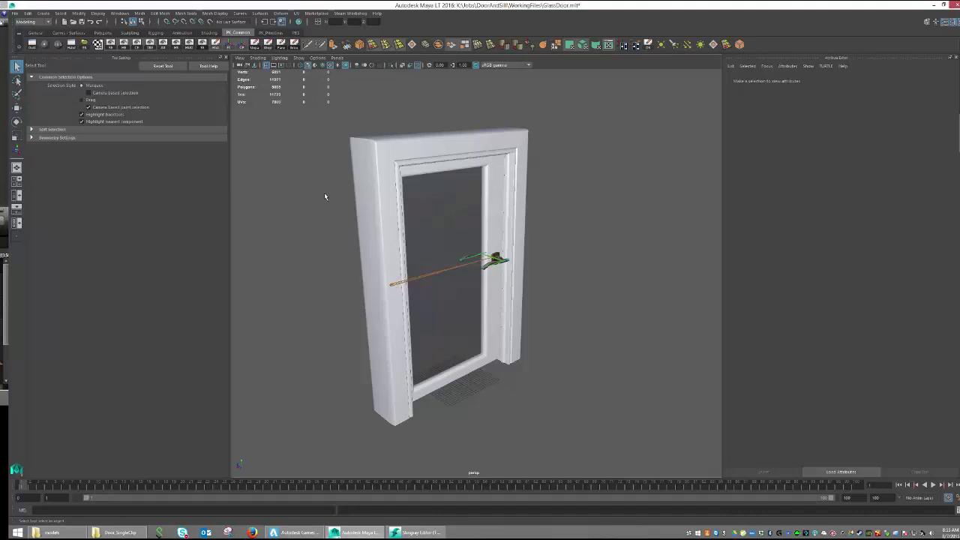
left_click(14, 15)
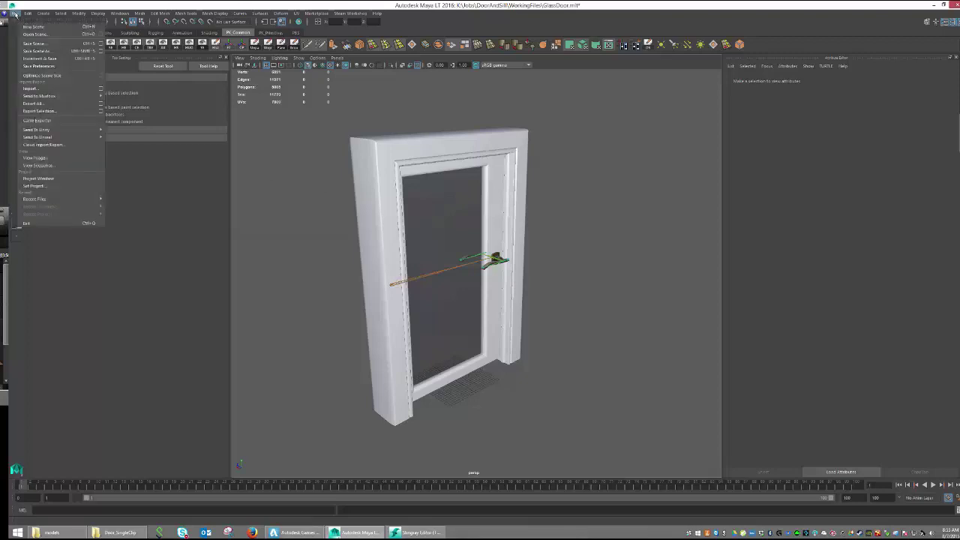
In Game Exporter's Animation Clips tab, add an OpenDoor clip spanning frames 0 to 75.
left_click(39, 121)
left_click_drag(139, 103, 162, 110)
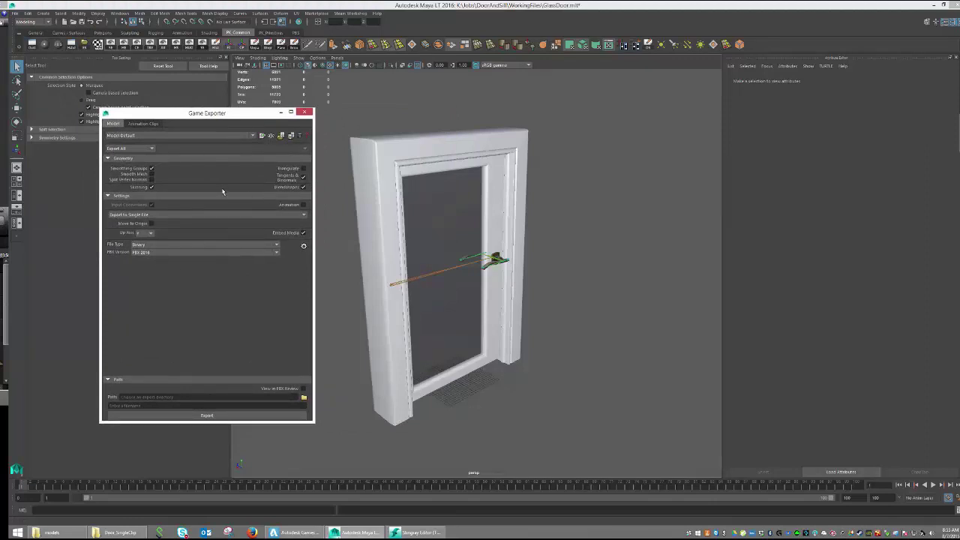
left_click(144, 125)
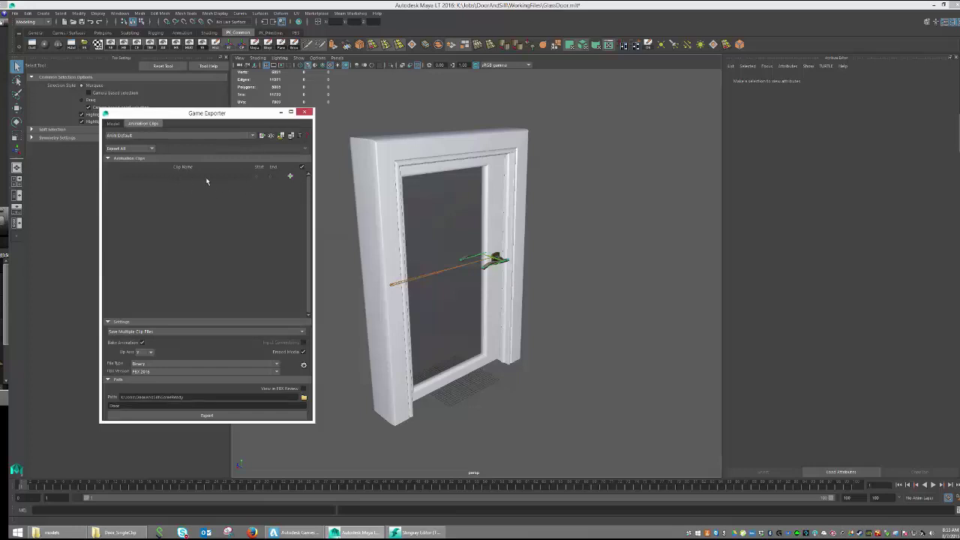
left_click(290, 177)
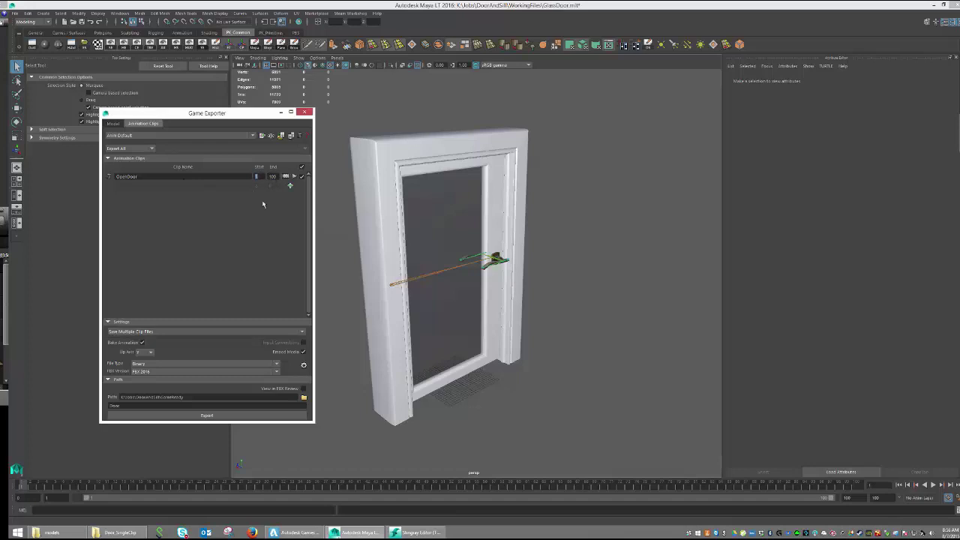
Rewind and play the door animation, scrubbing to find where the door closes.
left_click(28, 486)
key("alt+v")
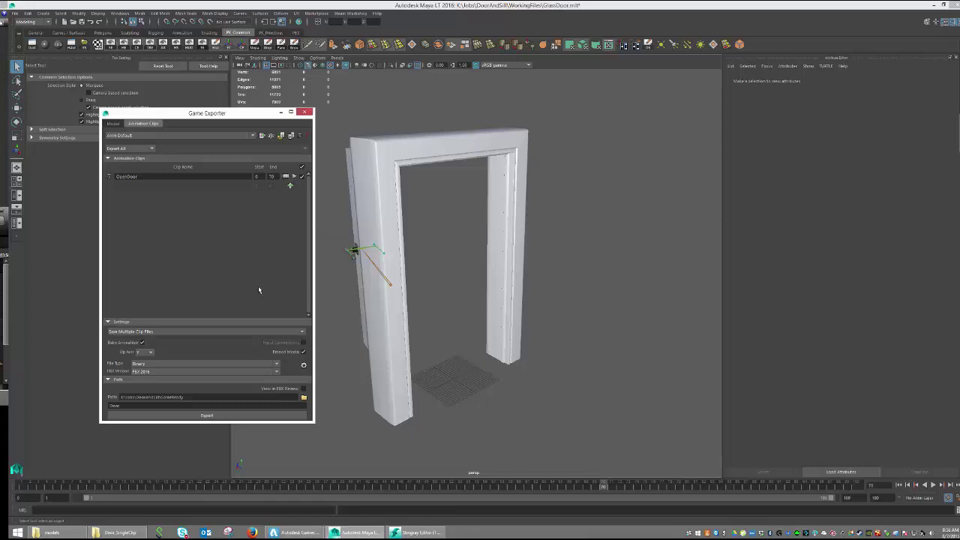
left_click_drag(609, 490, 859, 488)
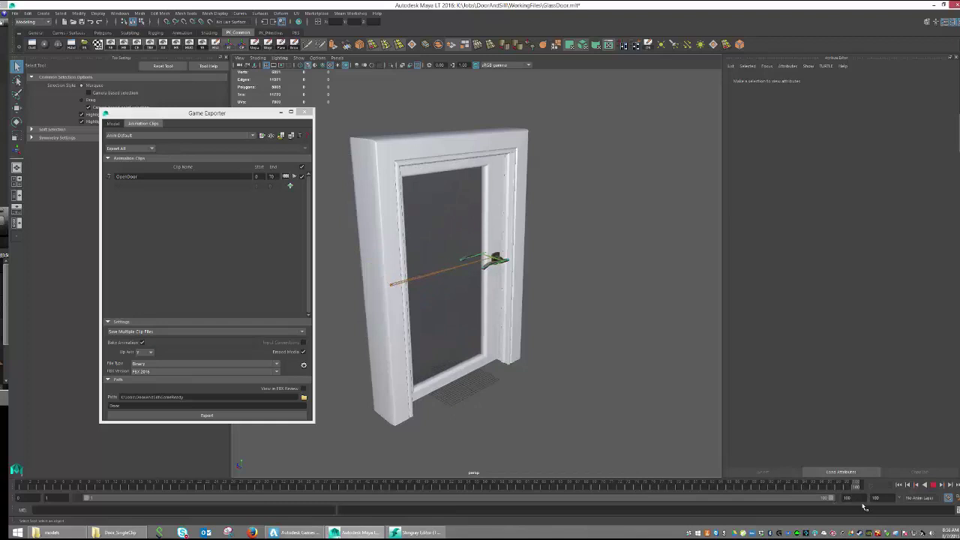
Add a CloseDoor animation clip covering frames 75 to 100.
left_click(290, 188)
left_click(161, 187)
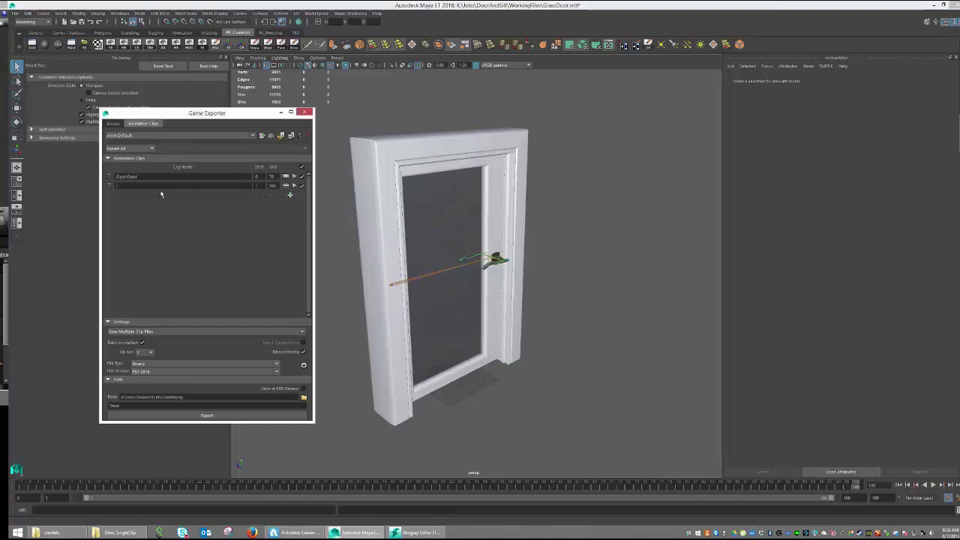
type("CloseDoor")
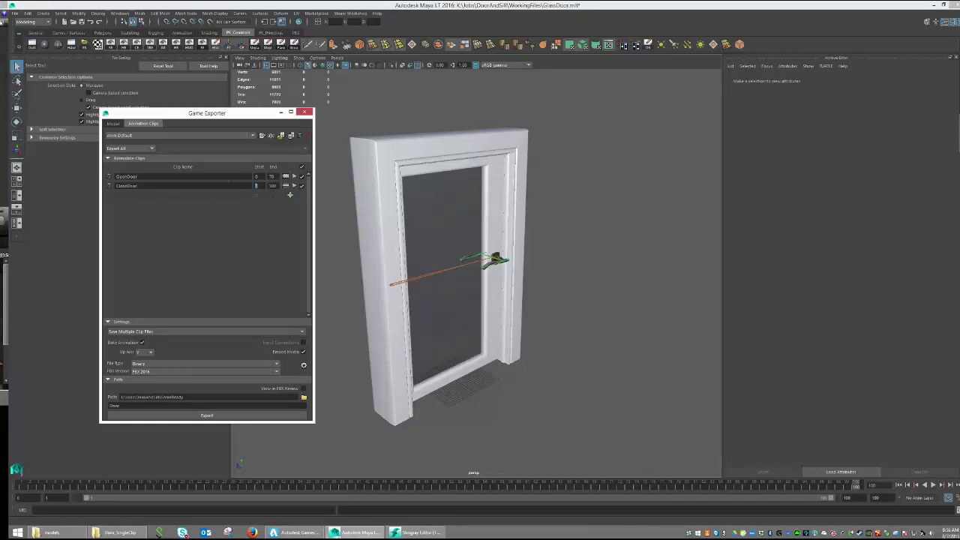
key("Tab")
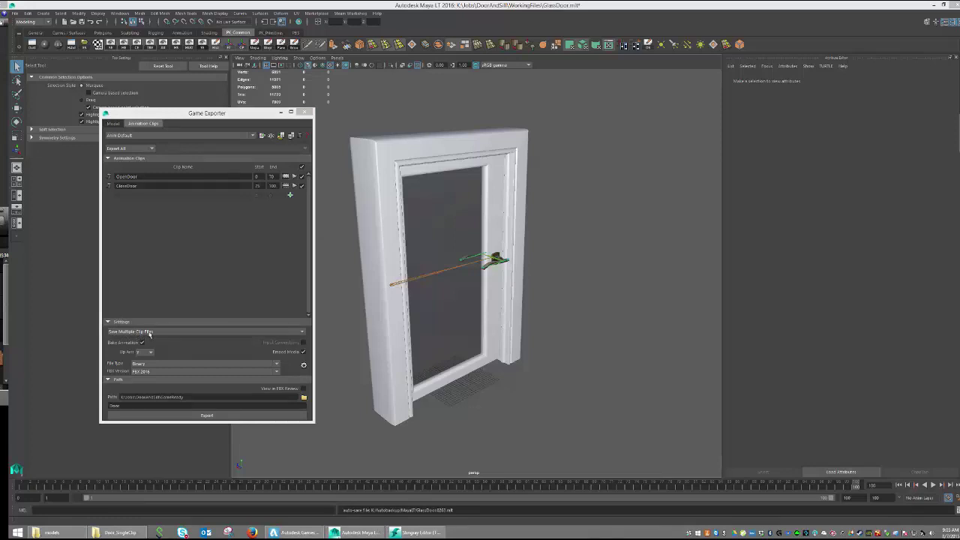
Set Save Clips to Single File and export, replacing the existing Door file.
left_click(149, 332)
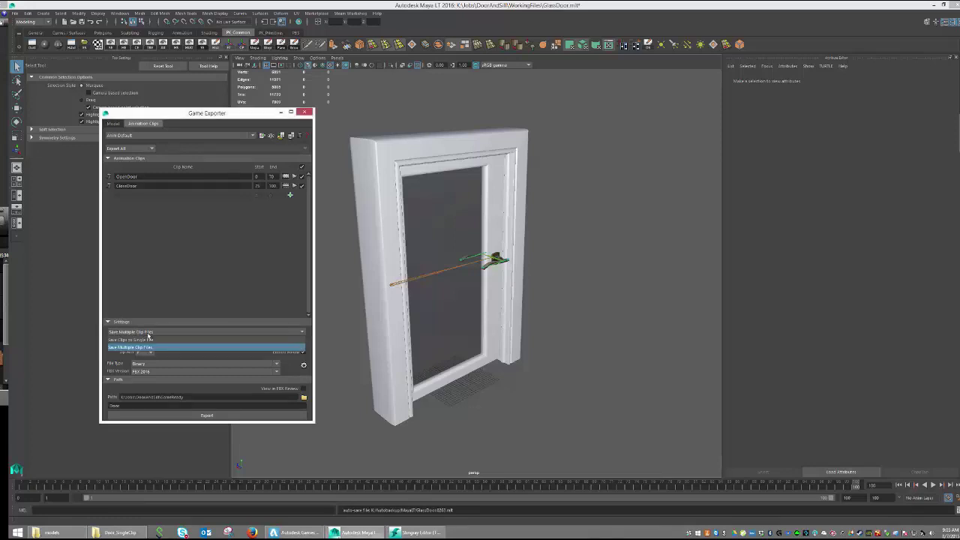
left_click(146, 341)
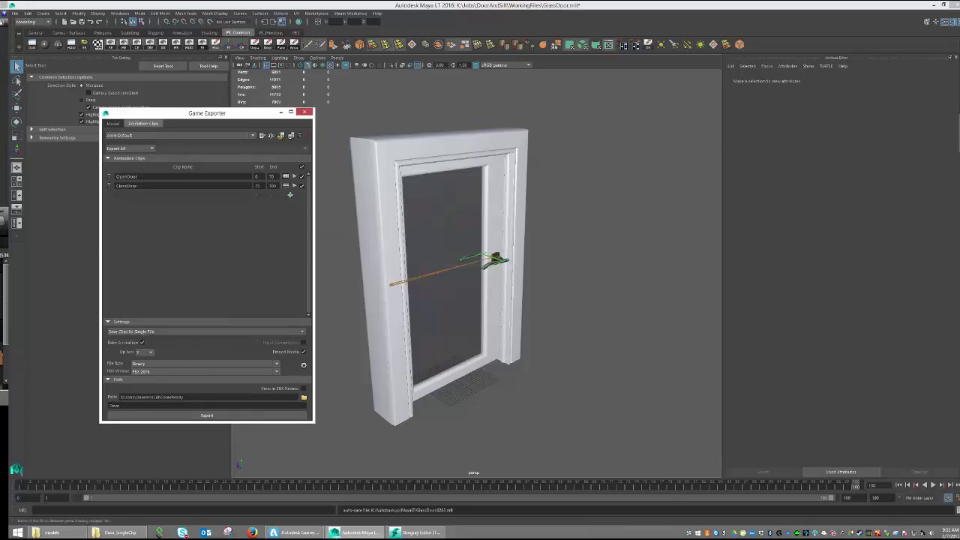
left_click(233, 417)
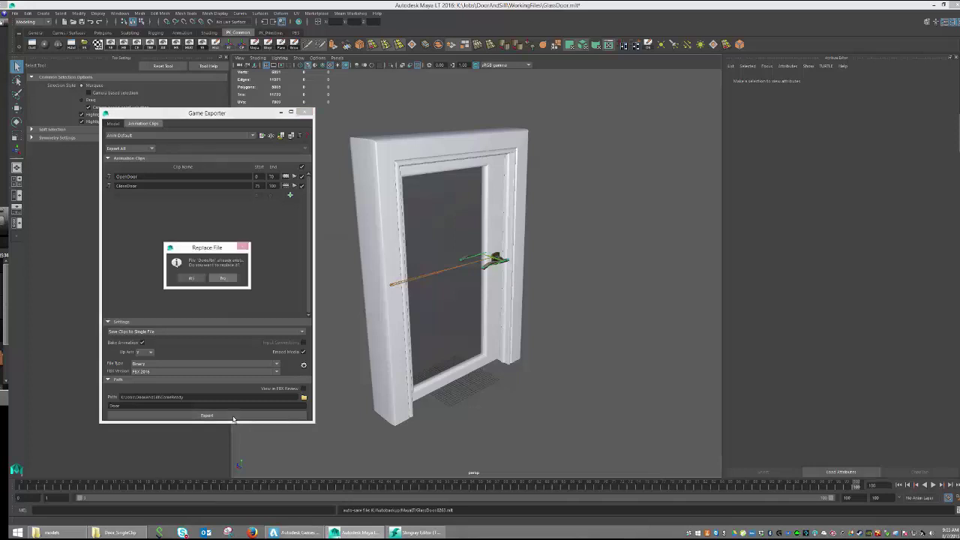
left_click(187, 279)
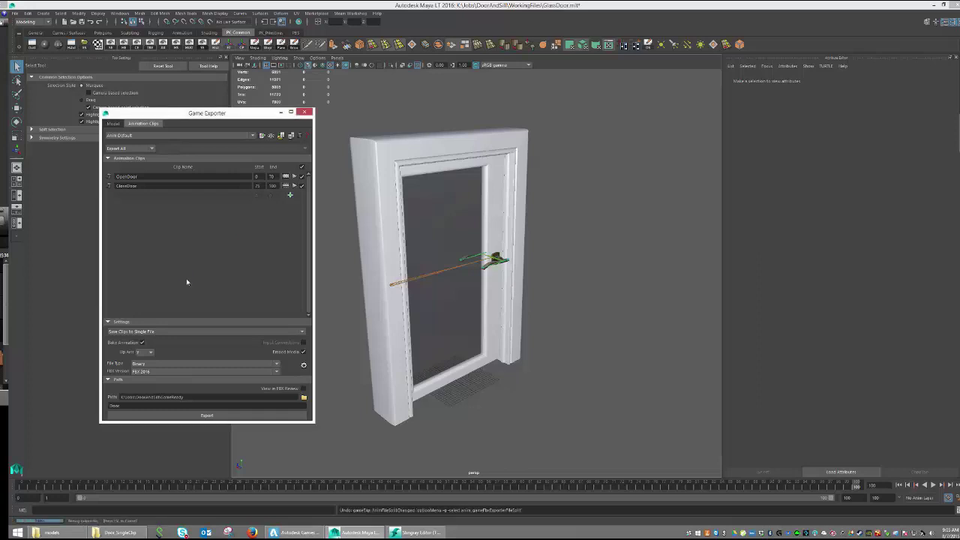
left_click(208, 279)
In Stingray's Door folder, create a Door_MultiClip folder, open it, and bring up its context menu.
left_click(416, 532)
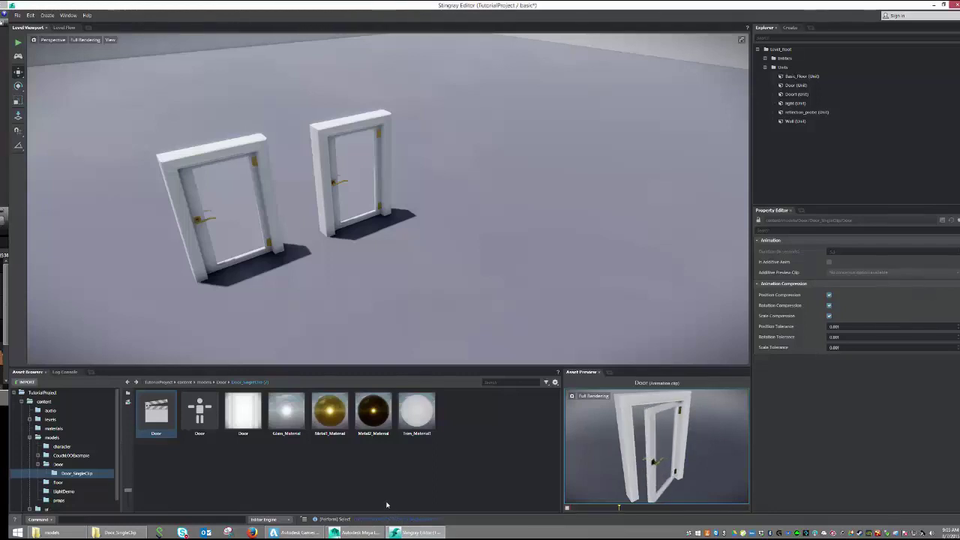
left_click(127, 381)
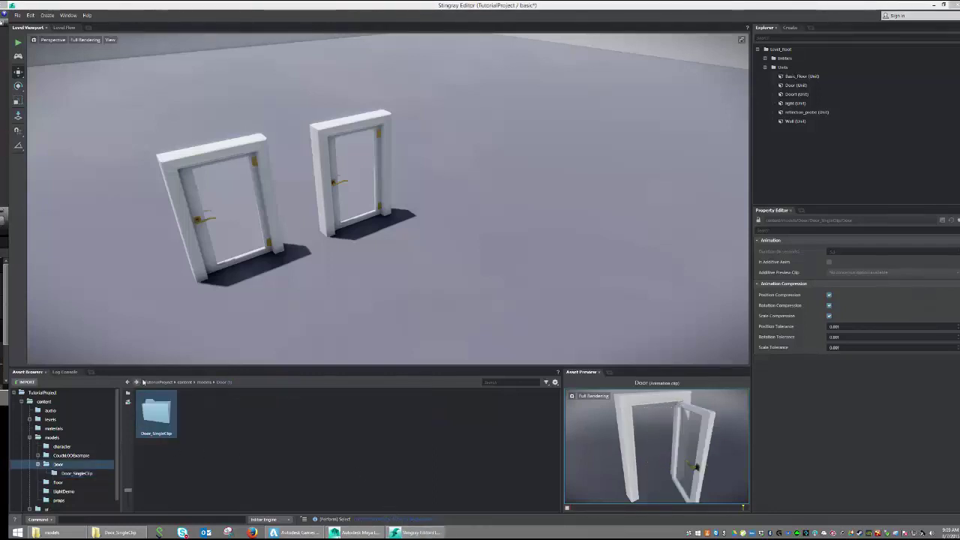
right_click(196, 418)
left_click(218, 427)
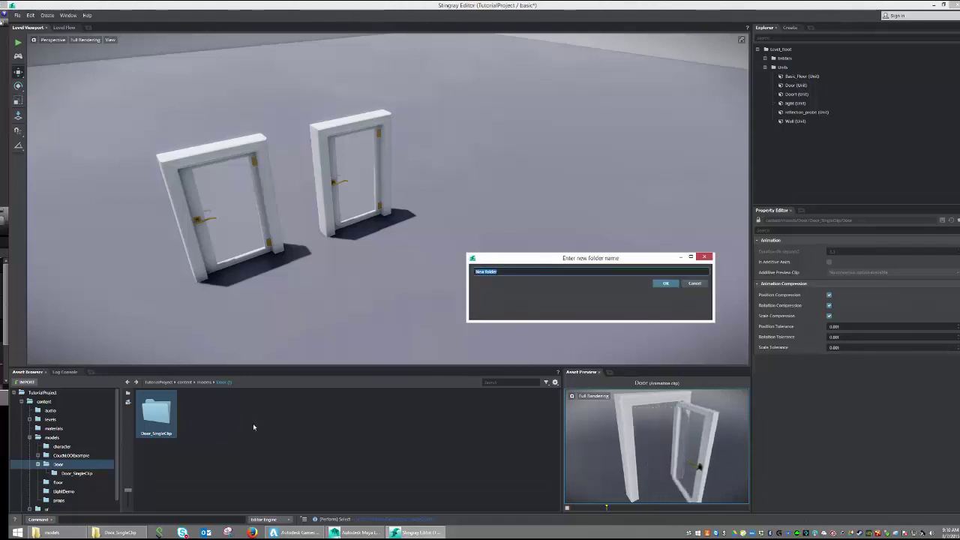
type("Door")
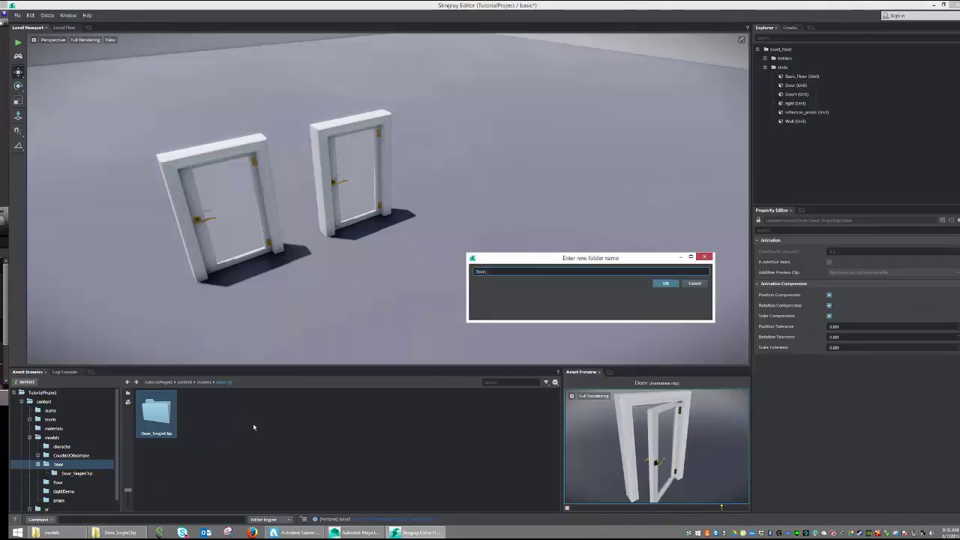
type("_MultiClip")
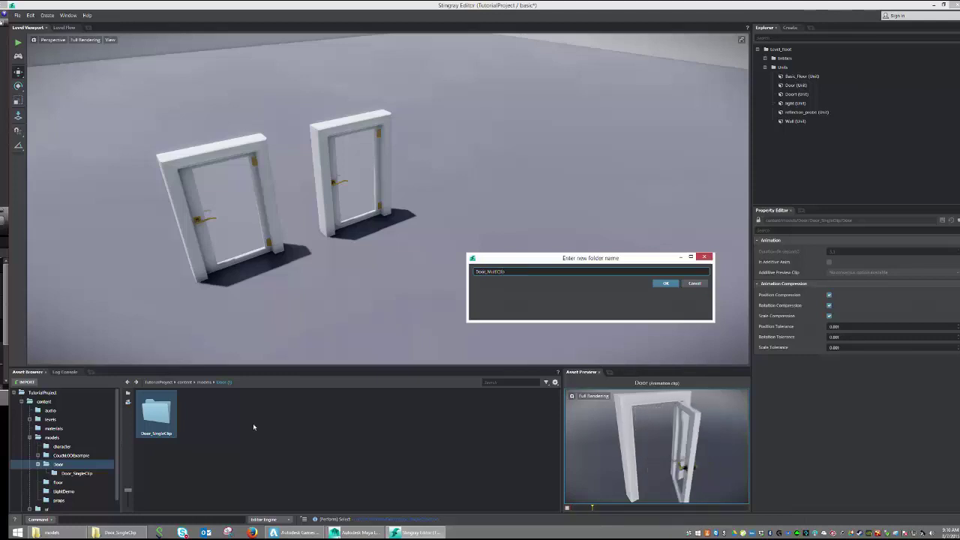
key("Return")
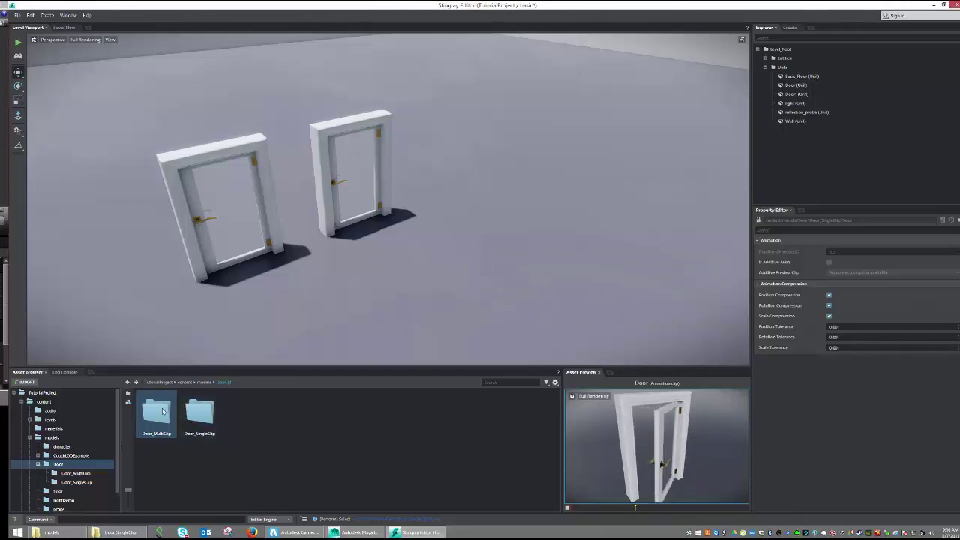
double_click(166, 417)
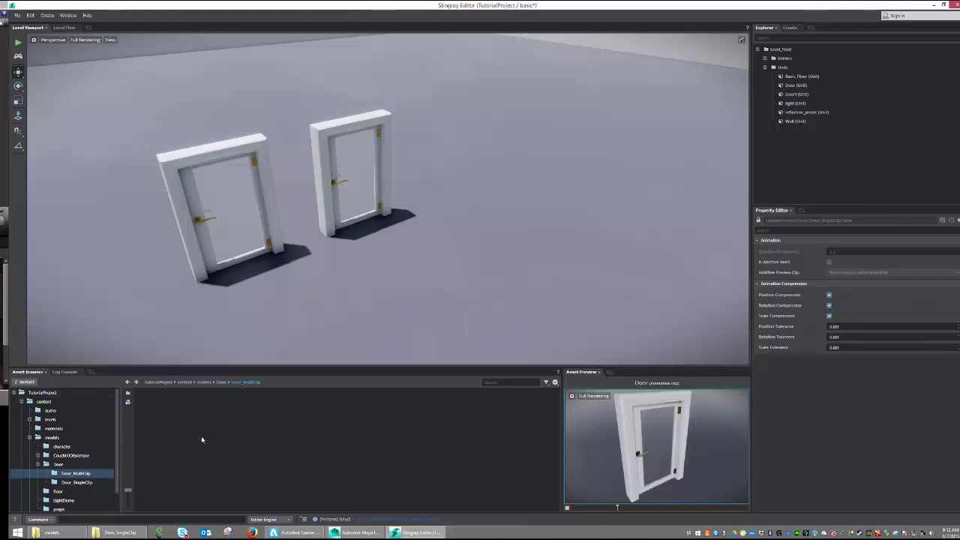
right_click(178, 412)
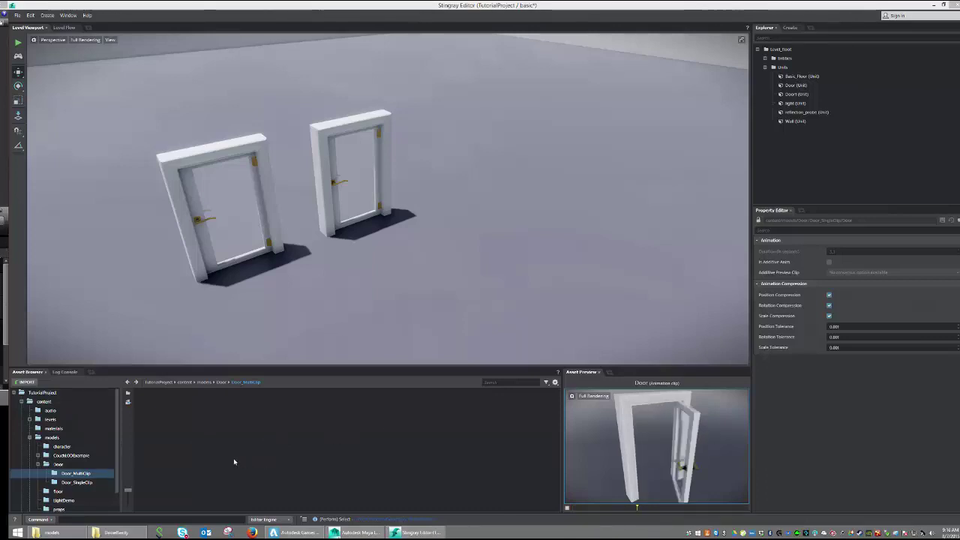
Drag Door.fbx from Explorer into Door_MultiClip and import it with Animation enabled.
left_click(127, 535)
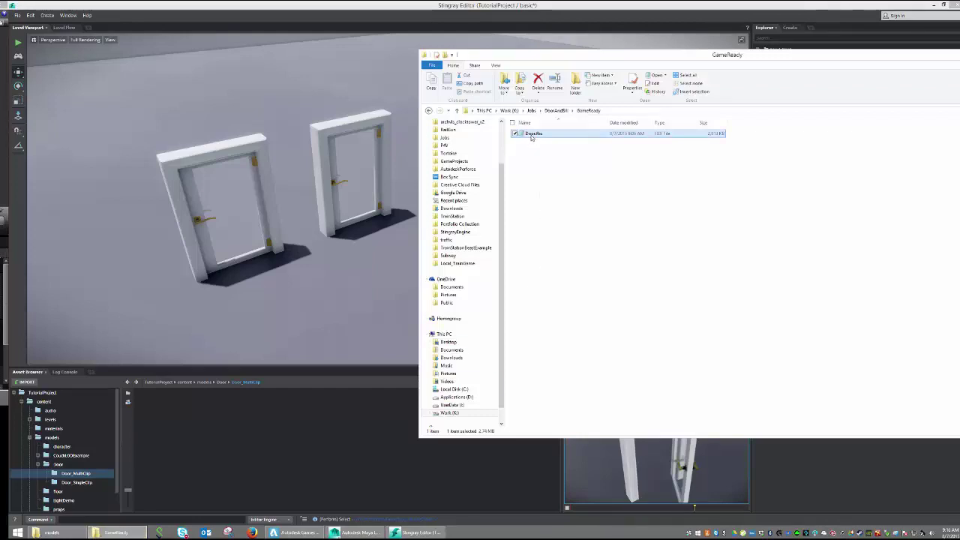
left_click_drag(531, 137, 250, 450)
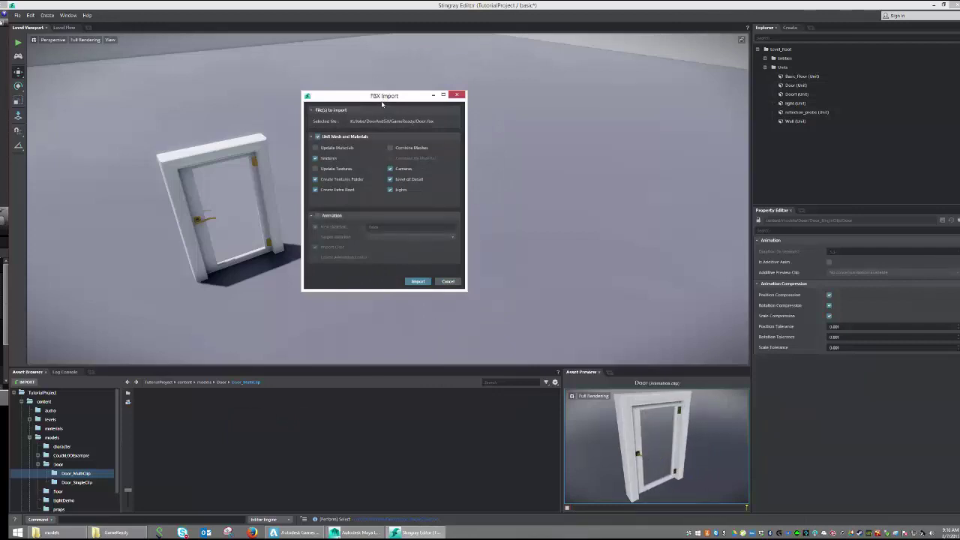
left_click(318, 216)
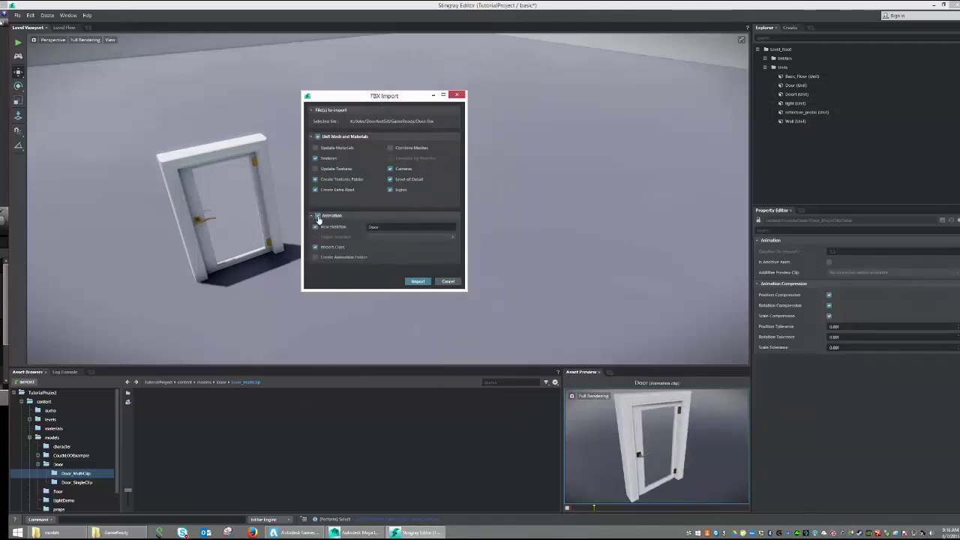
left_click(420, 283)
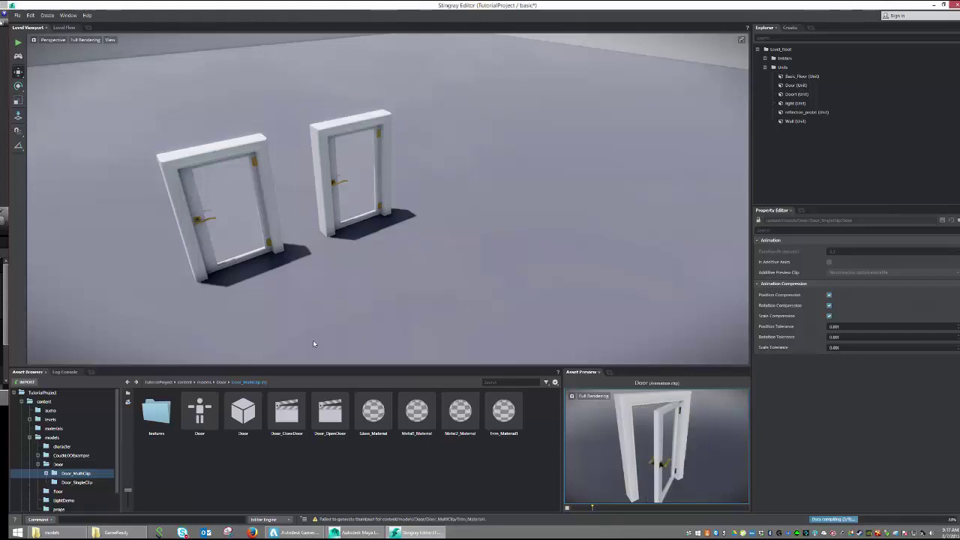
Preview the Door unit, its skeleton, then the Door_CloseDoor and Door_OpenDoor clips in Asset Preview.
right_click(227, 476)
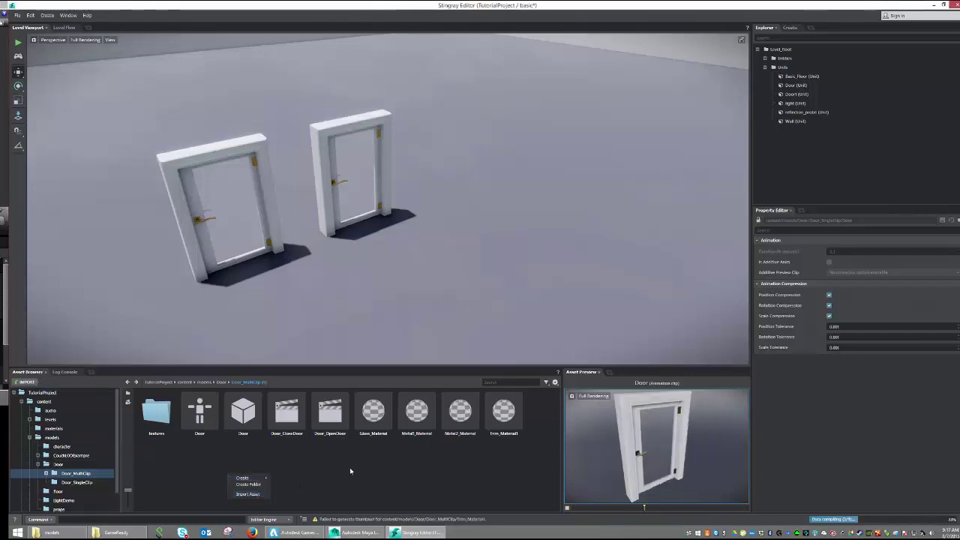
left_click(116, 532)
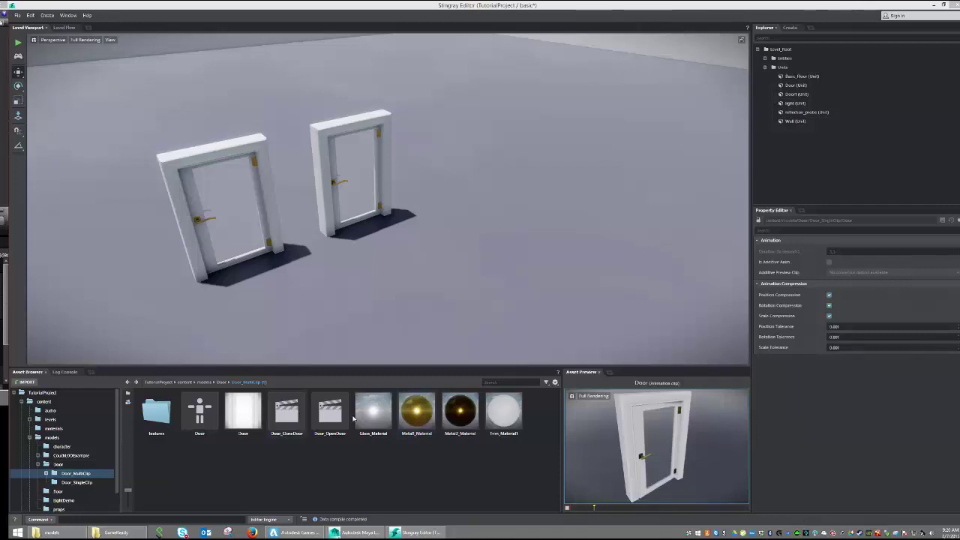
left_click(246, 414)
left_click(201, 417)
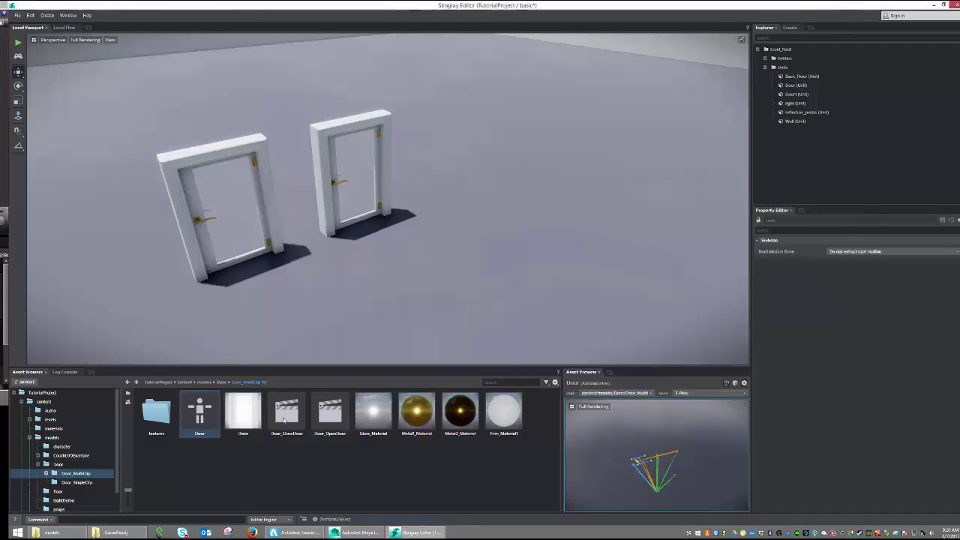
left_click(284, 418)
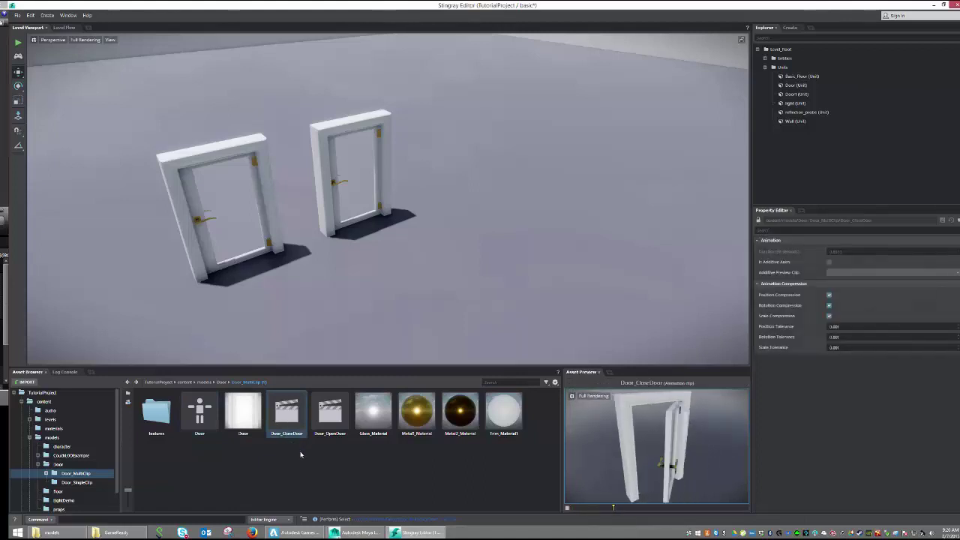
left_click(330, 414)
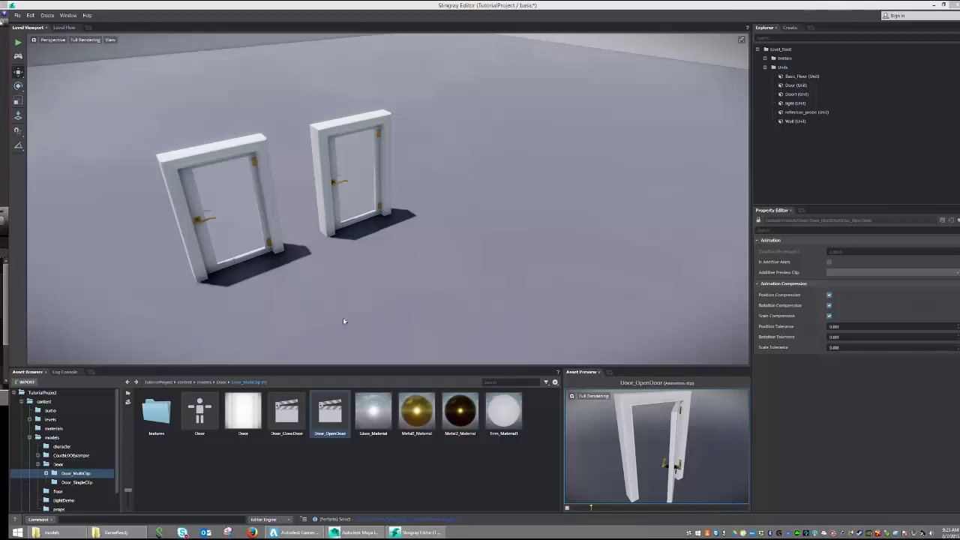
Create a Door_NoAnimation folder inside the Door folder and open it.
left_click(221, 382)
right_click(256, 411)
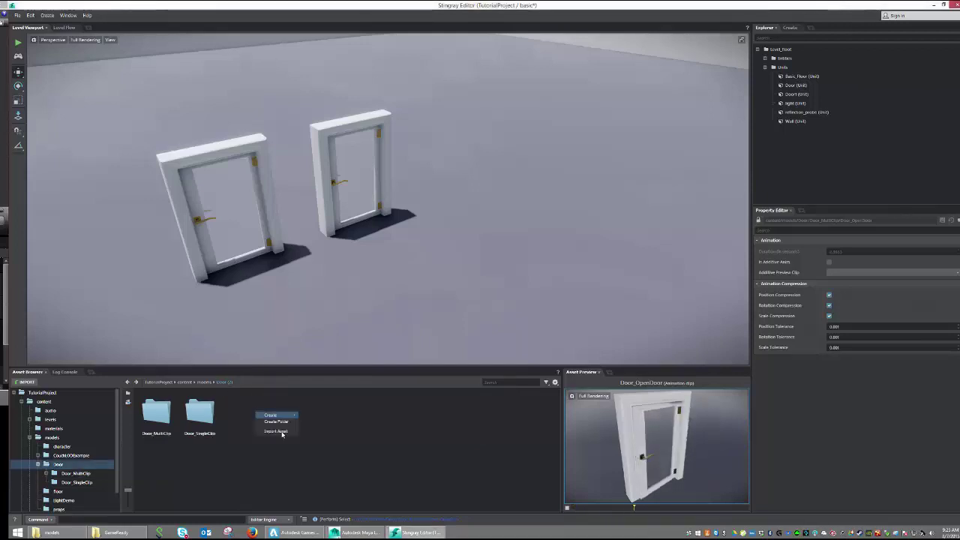
left_click(277, 422)
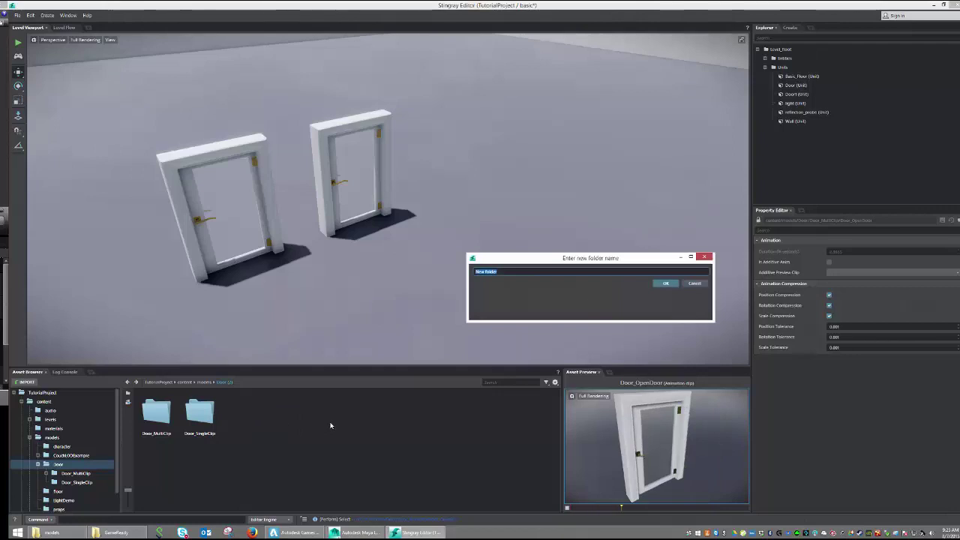
type("Door_")
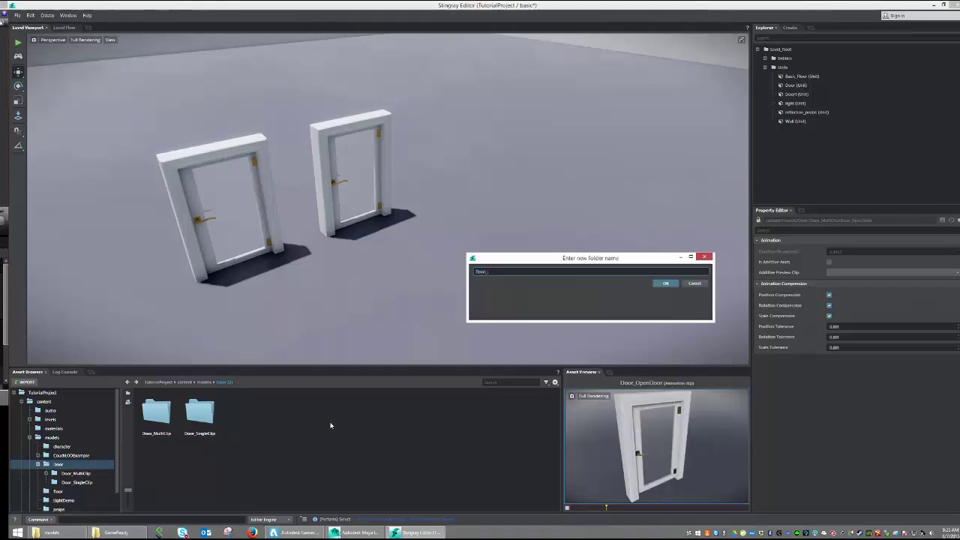
type("Multi")
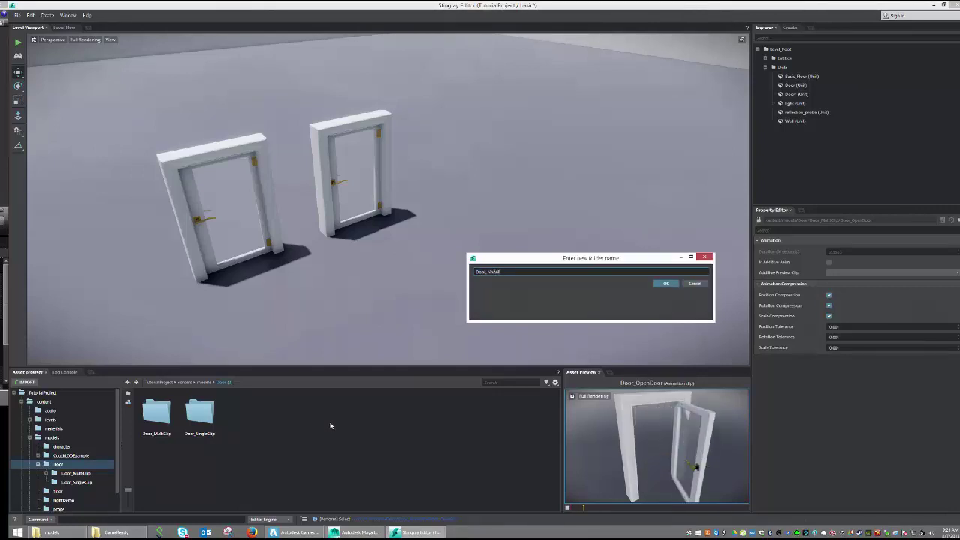
key("Return")
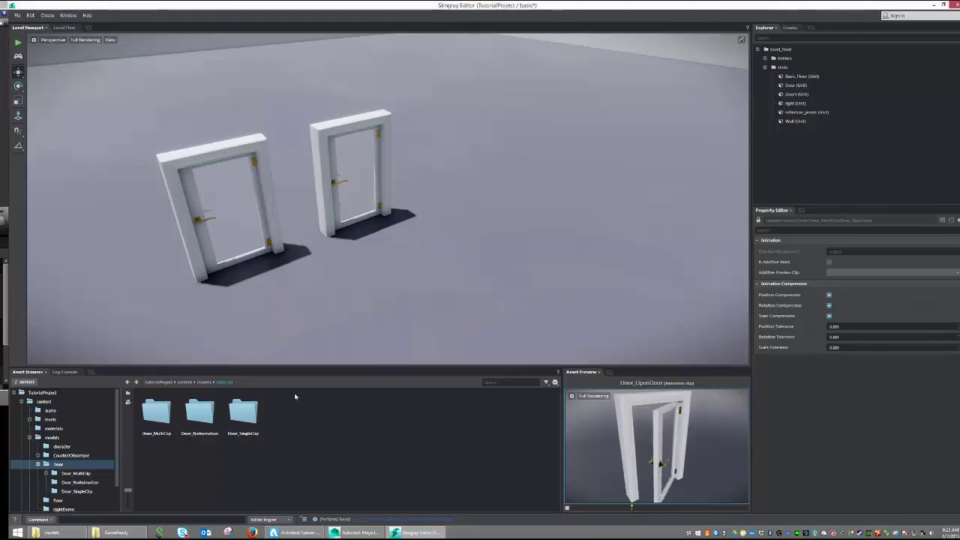
double_click(201, 413)
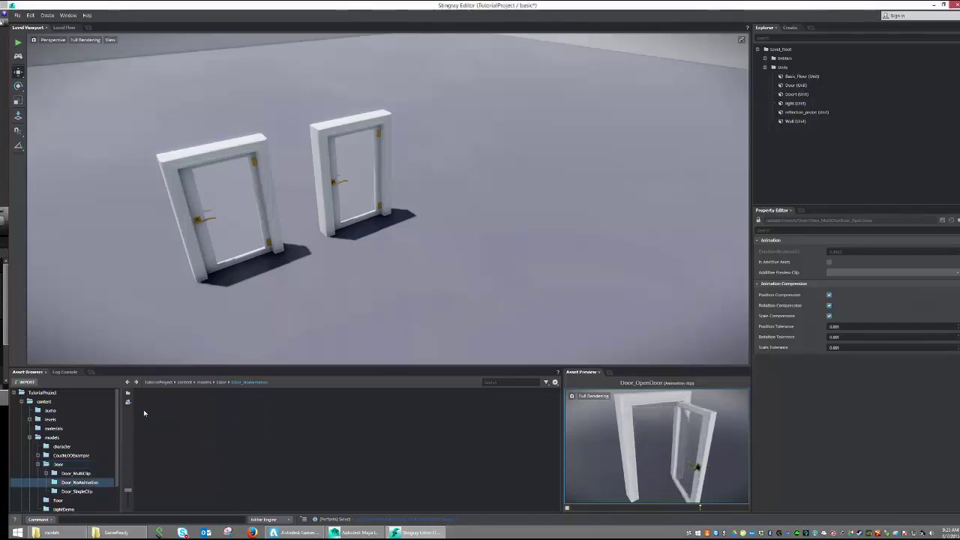
Import Door.fbx into the folder with Animation unticked to get a static door unit.
left_click(33, 385)
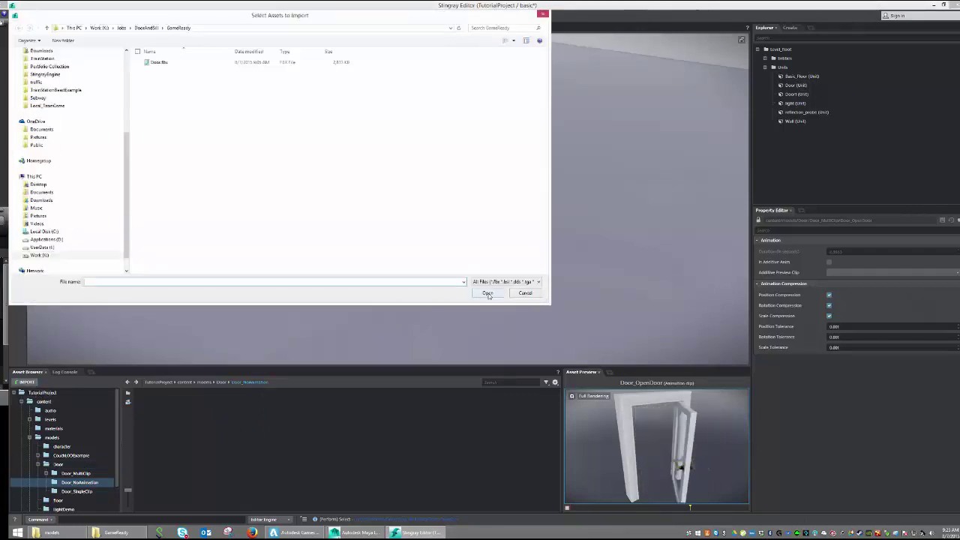
double_click(158, 62)
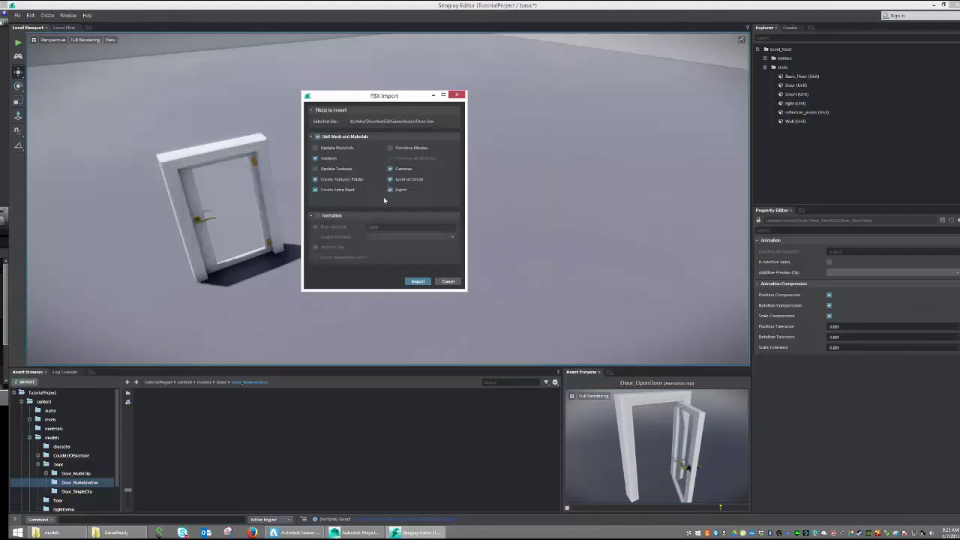
left_click(328, 217)
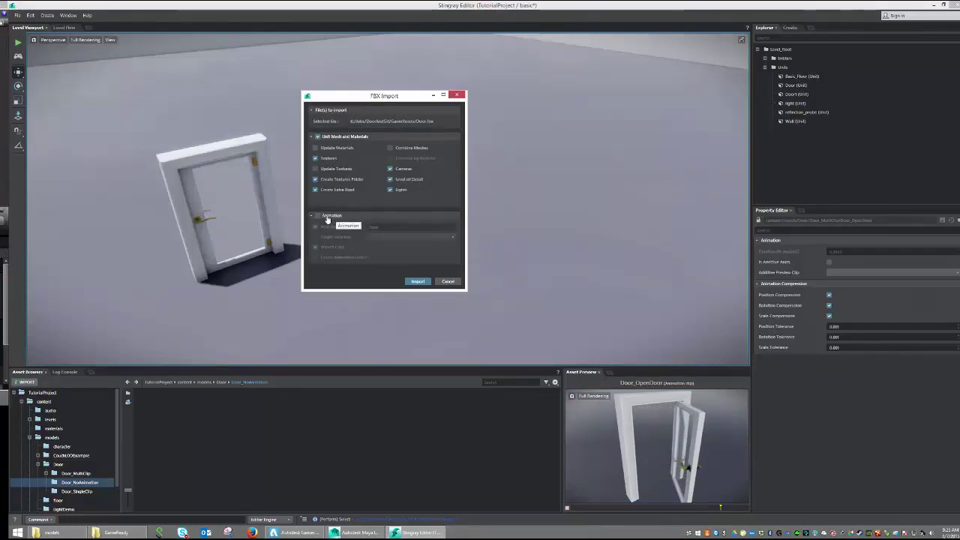
left_click(418, 282)
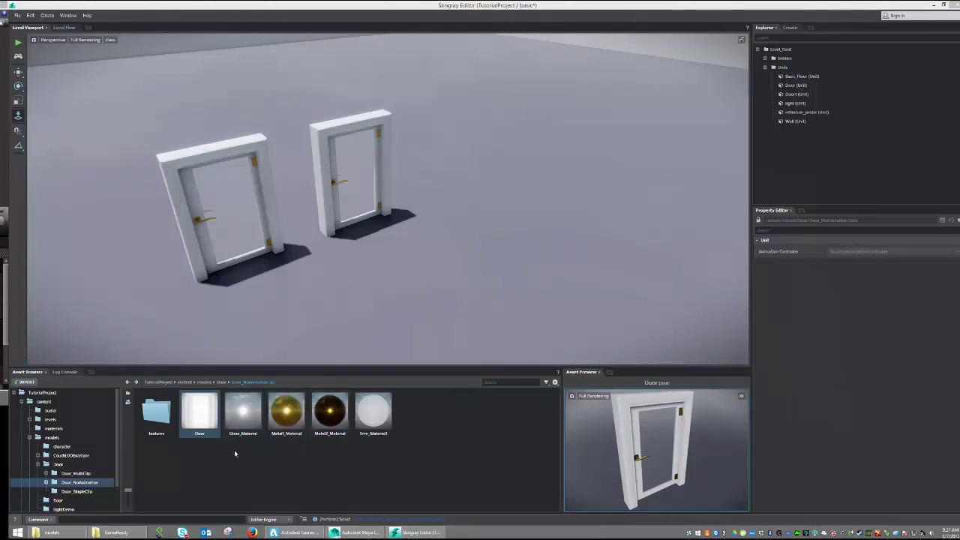
middle_click_drag(339, 270, 429, 261, "alt")
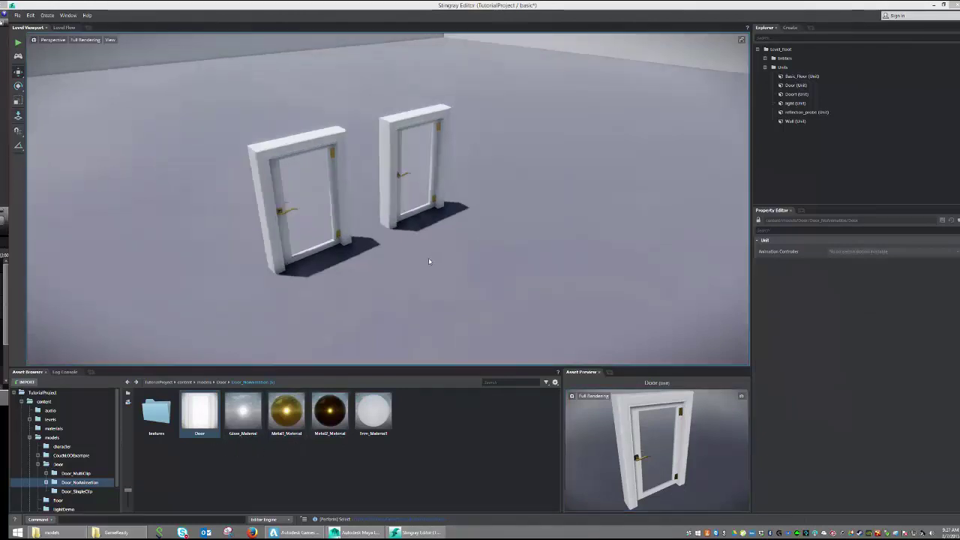